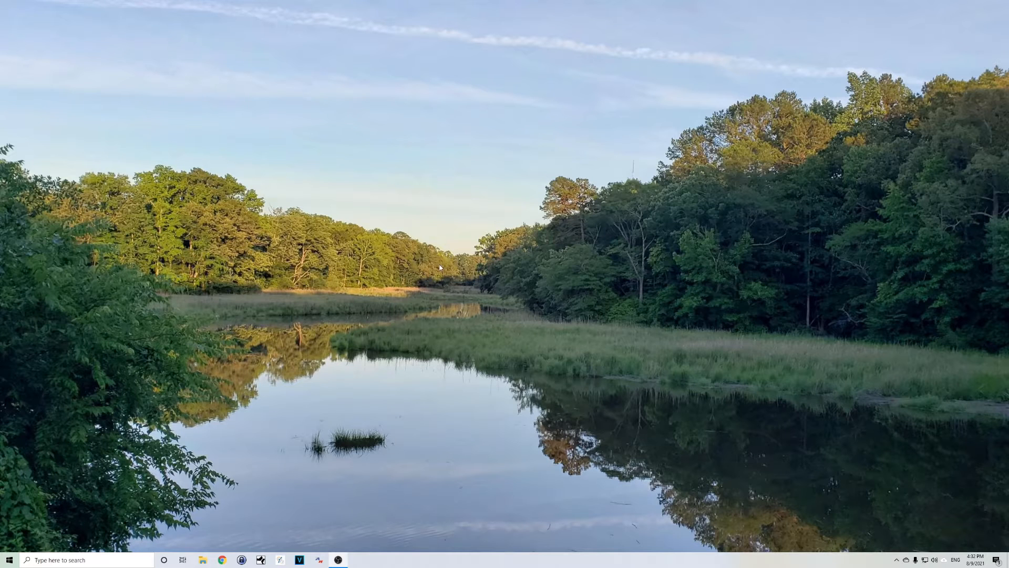
- Launch AnyDesk, close the extra AnyDesk window, and connect to the CCVB remote desk
left_click(10, 560)
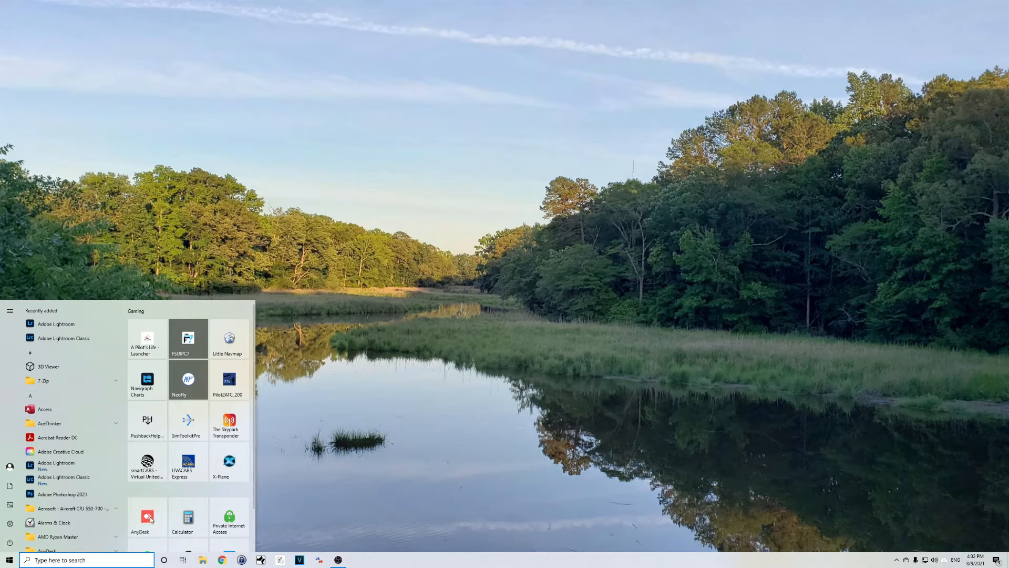
left_click(365, 317)
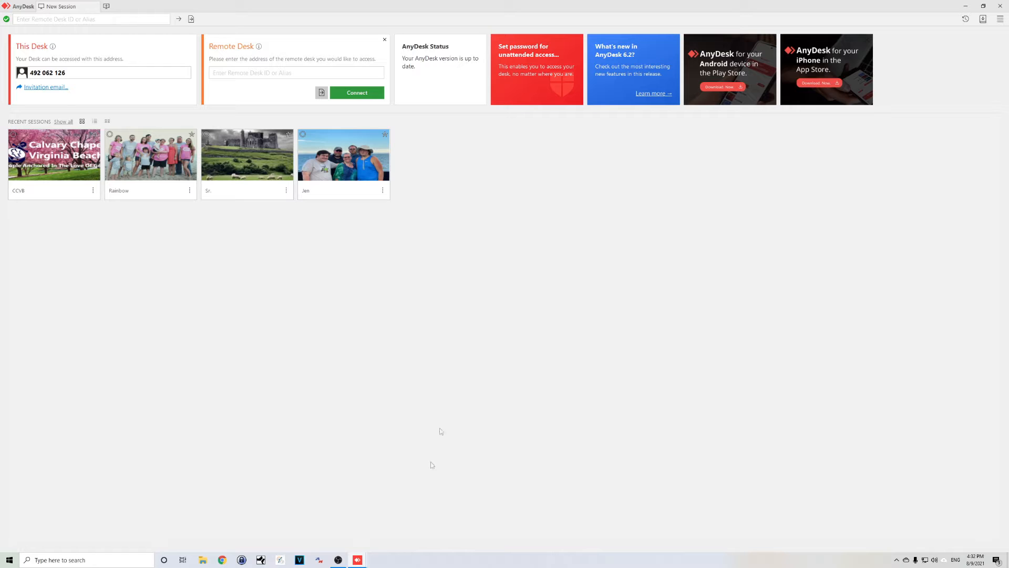
mouse_move(358, 561)
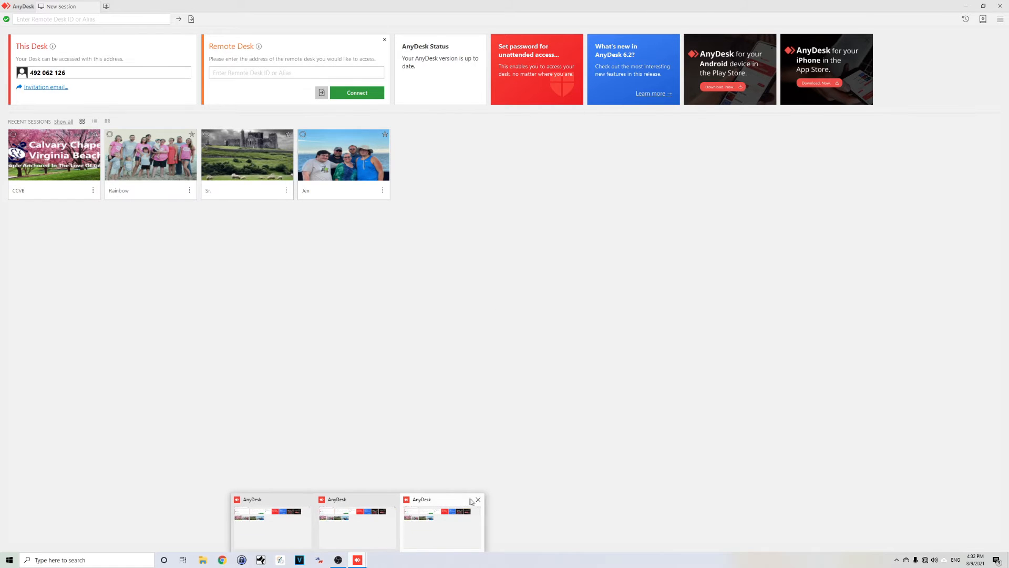
left_click(478, 500)
left_click(436, 499)
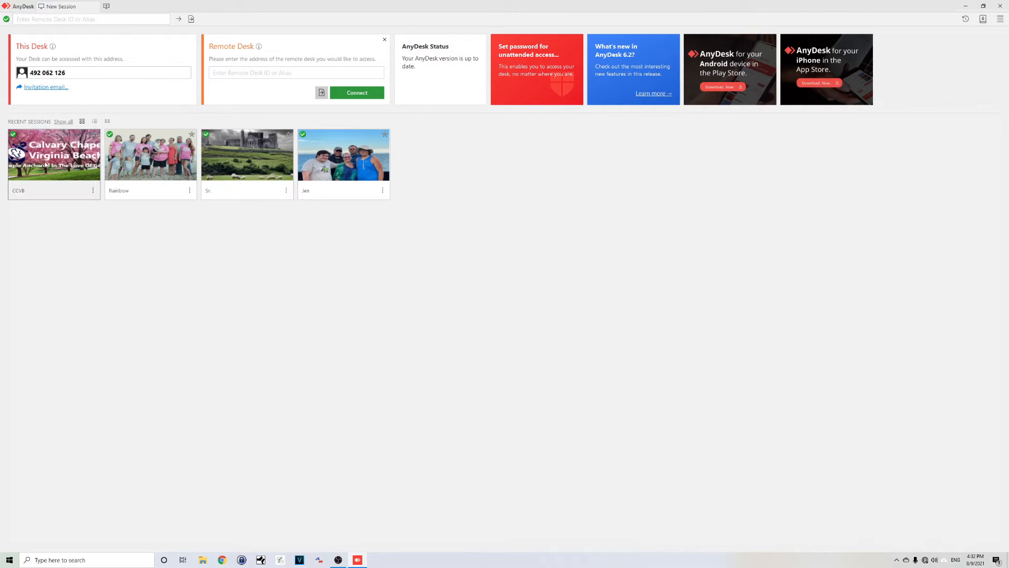
left_click(46, 157)
left_click(362, 93)
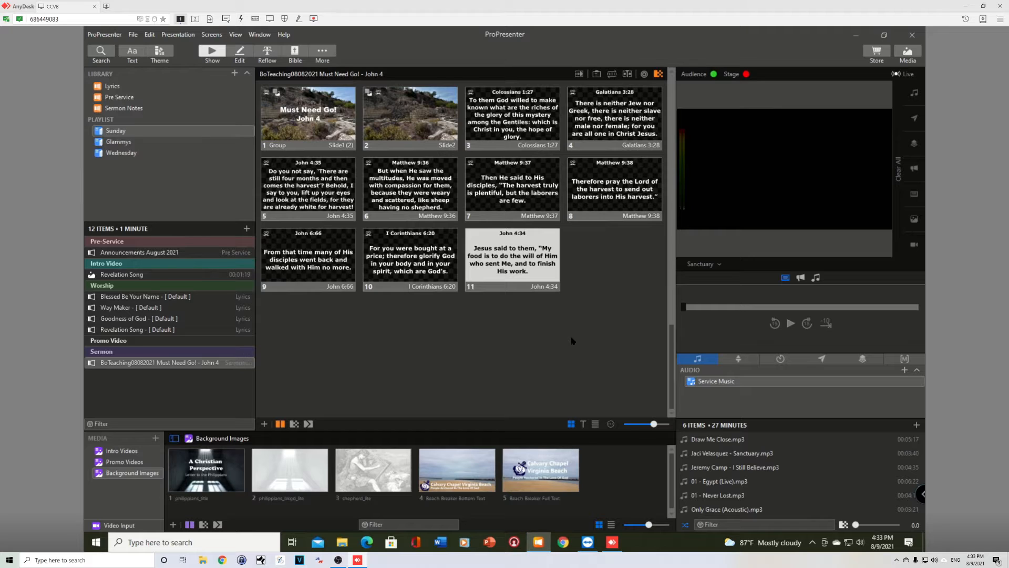
- Open the Announcements August 2021 presentation and show its first three slides on the output
left_click(162, 254)
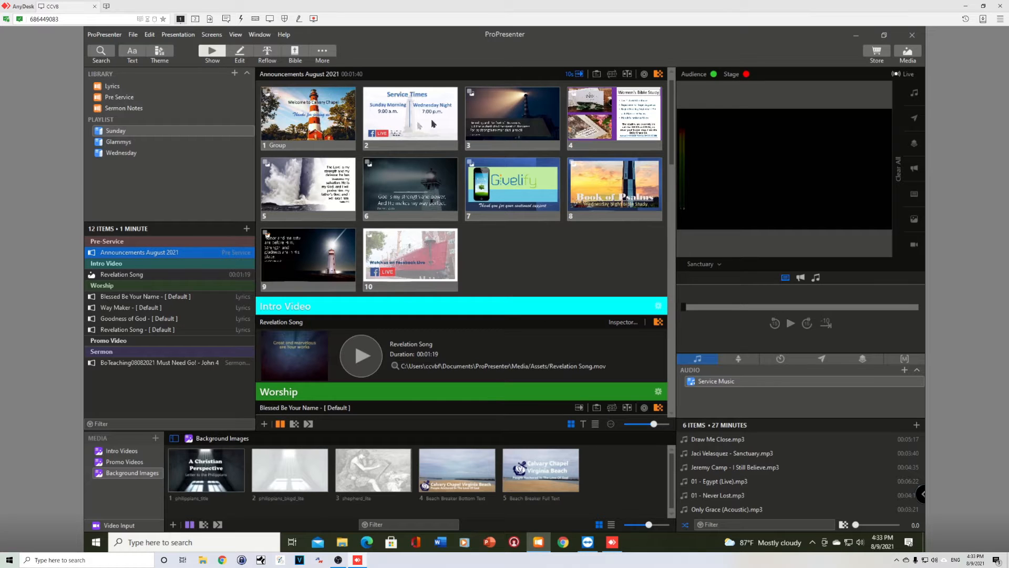
left_click(313, 115)
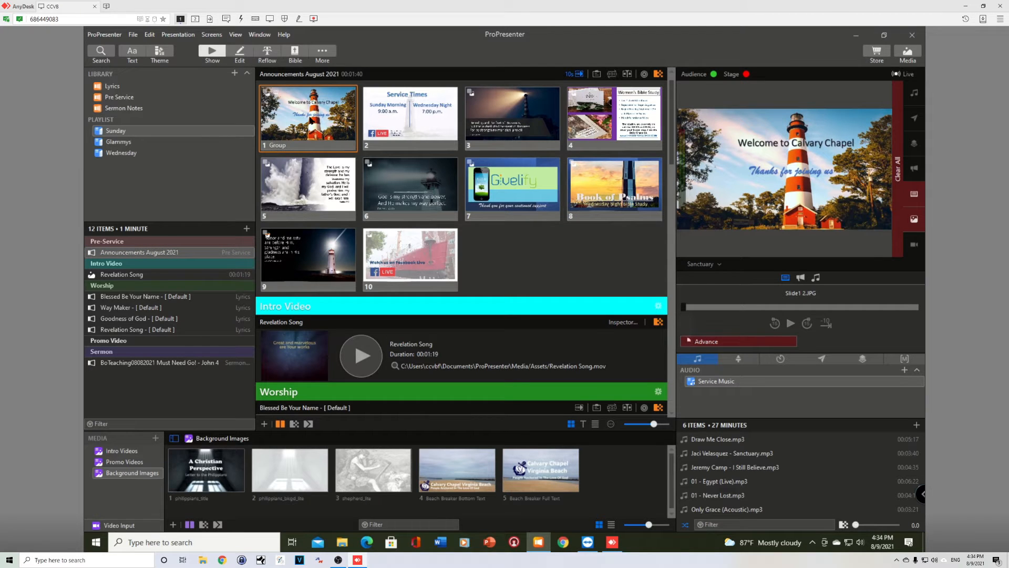
left_click(416, 125)
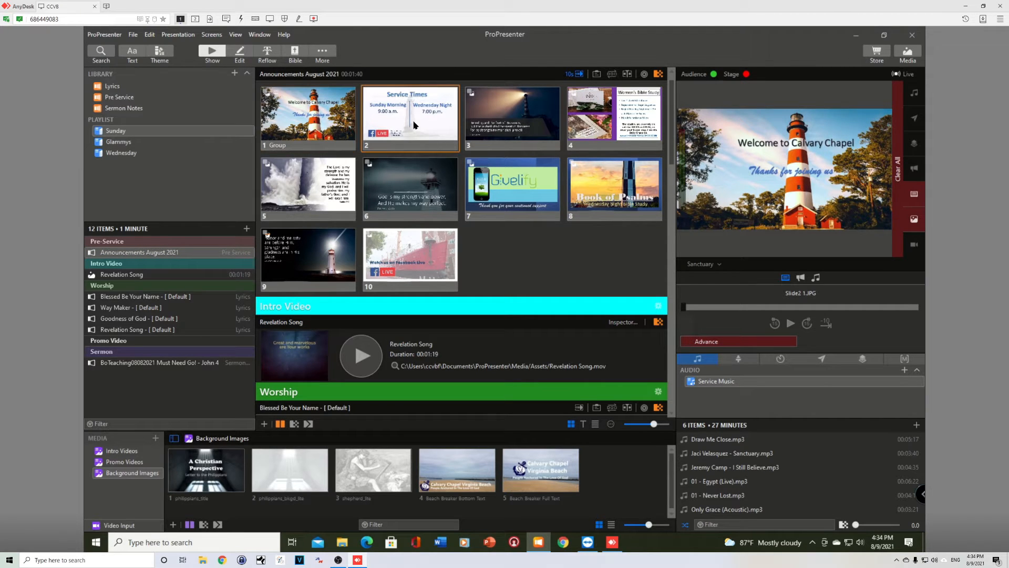
left_click(509, 123)
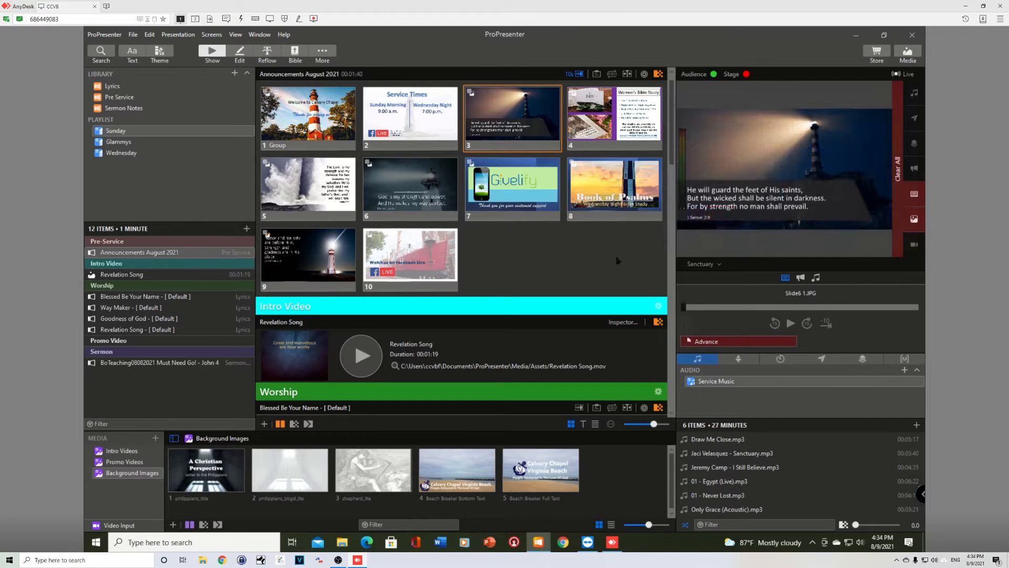
left_click(454, 112)
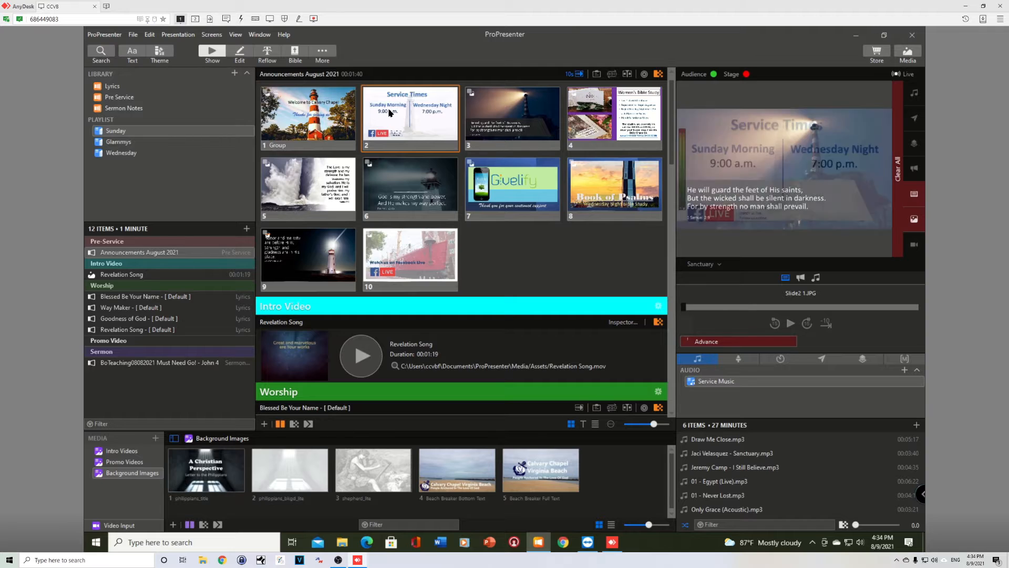
left_click(492, 115)
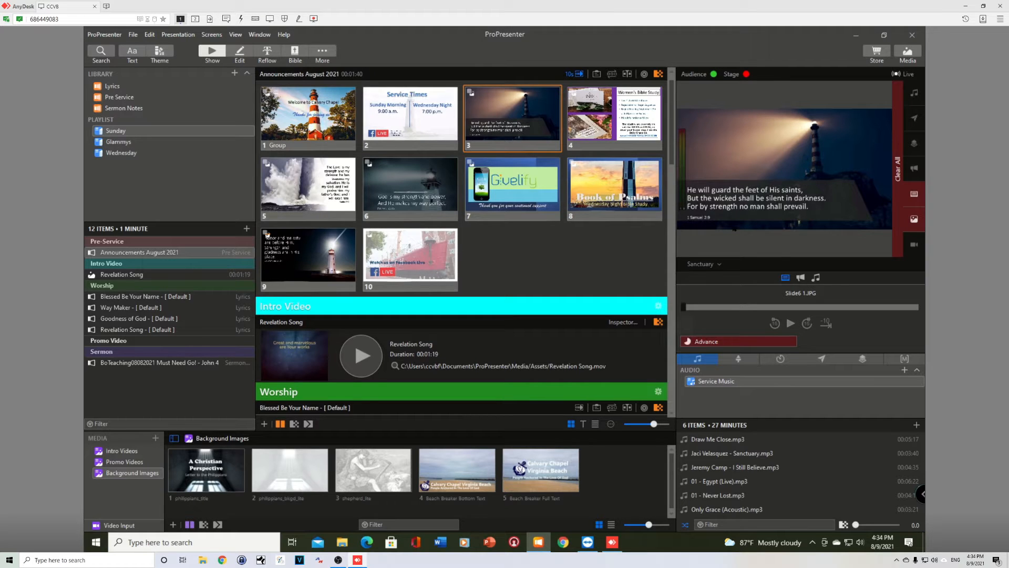
- Switch the output screen to Live Stream and show announcement slides 4 through 8
left_click(702, 265)
left_click(714, 298)
left_click(621, 142)
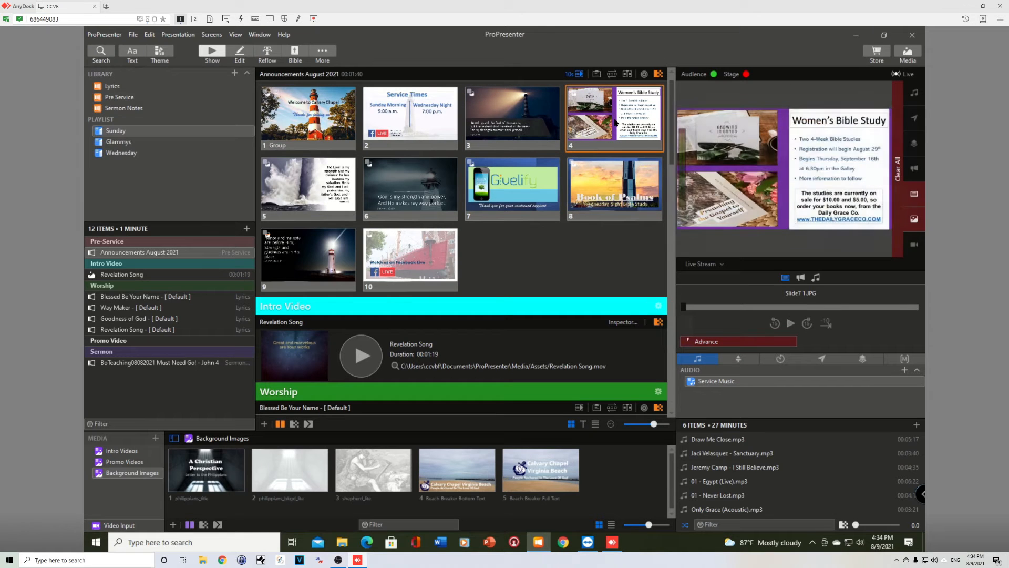
left_click(332, 190)
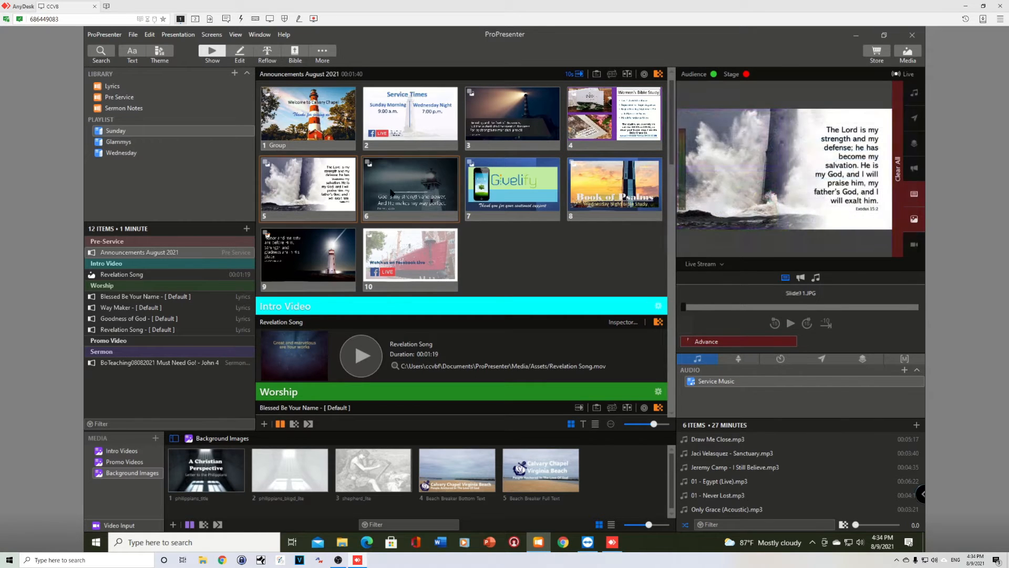
left_click(409, 187)
left_click(489, 189)
left_click(604, 182)
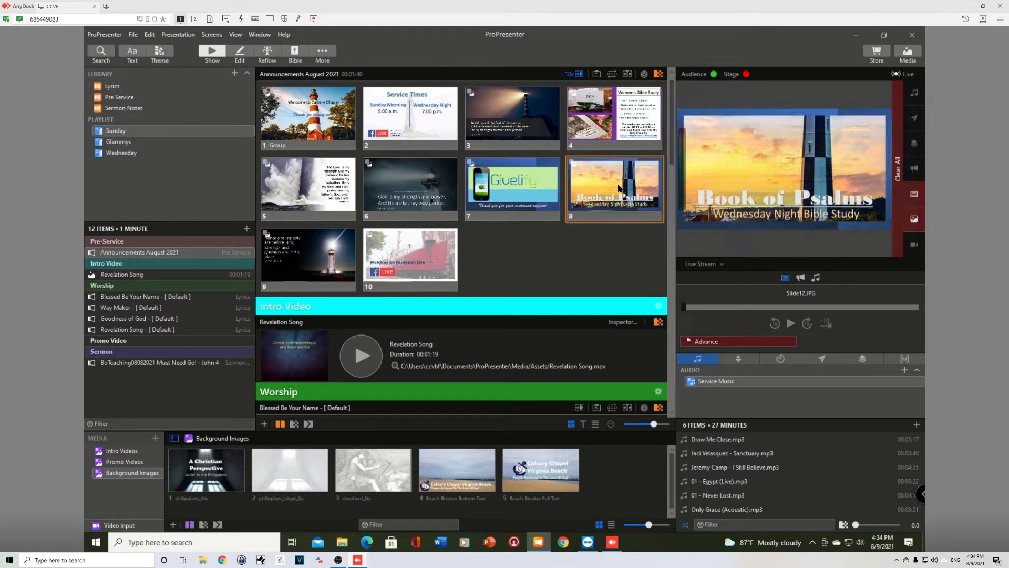
- Show the Blessed Be Your Name background slide, switch the output screen to Sanctuary, and advance to Verse 1
scroll(614, 175, "down", 5)
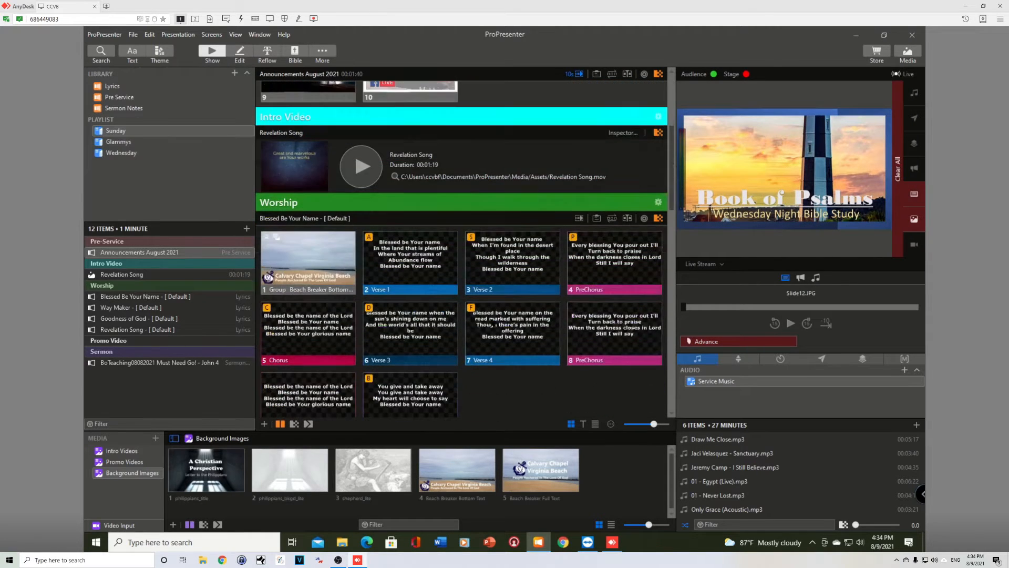
left_click(310, 233)
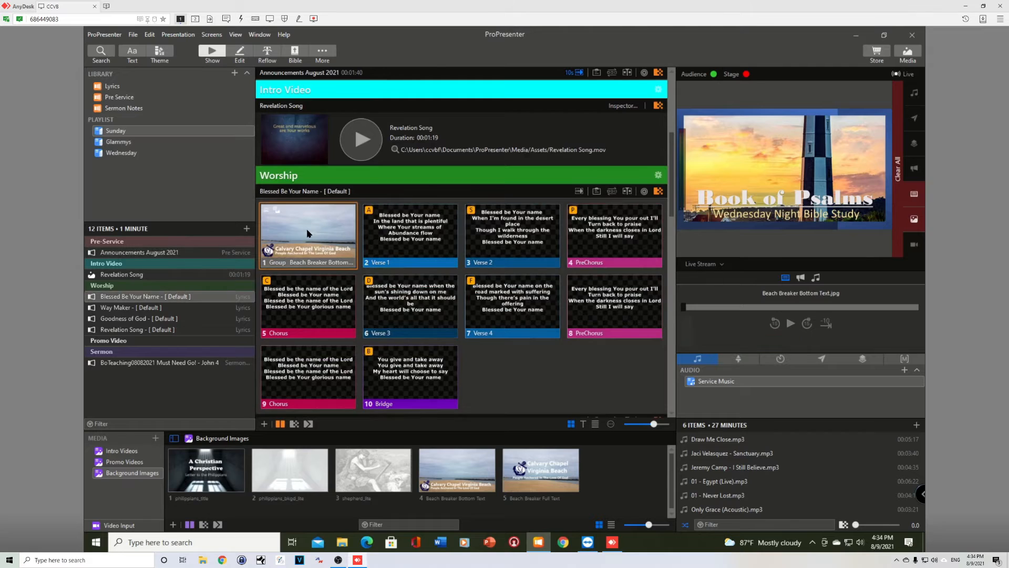
left_click(701, 263)
left_click(707, 289)
key("Right")
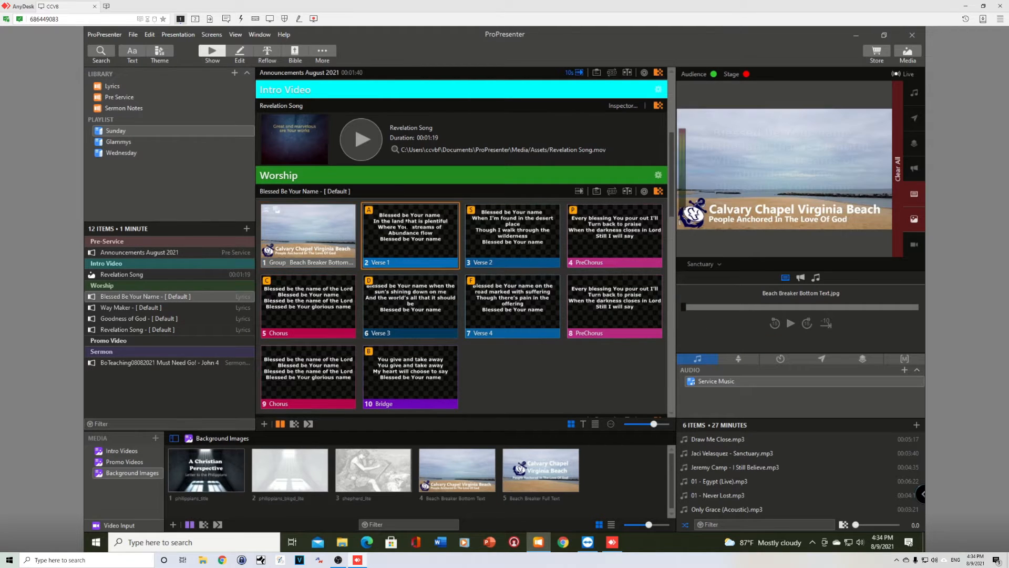
- Restart the August announcements from slide 1, advancing slides while selecting the Pre Service library
scroll(503, 273, "up", 4)
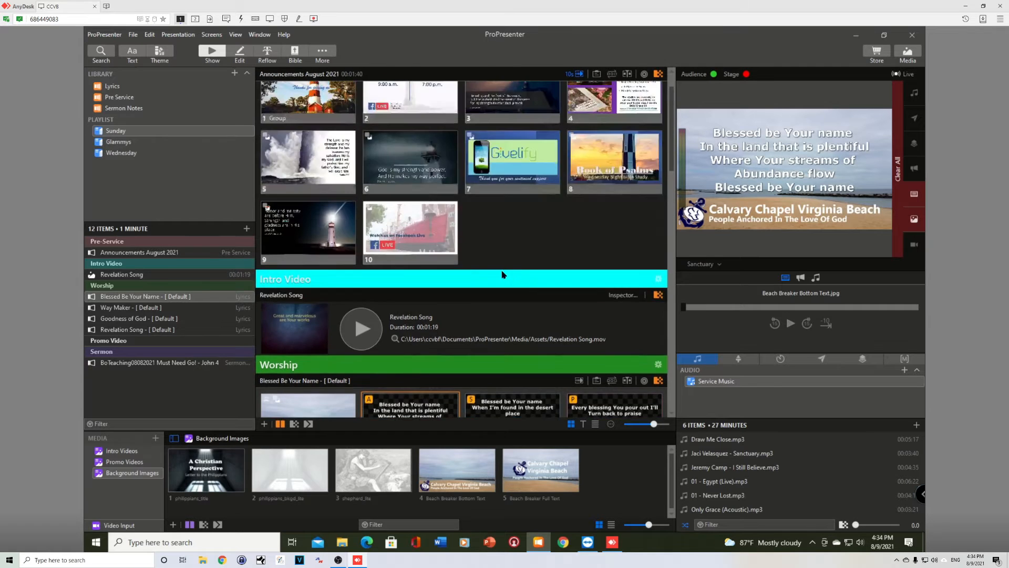
left_click(305, 119)
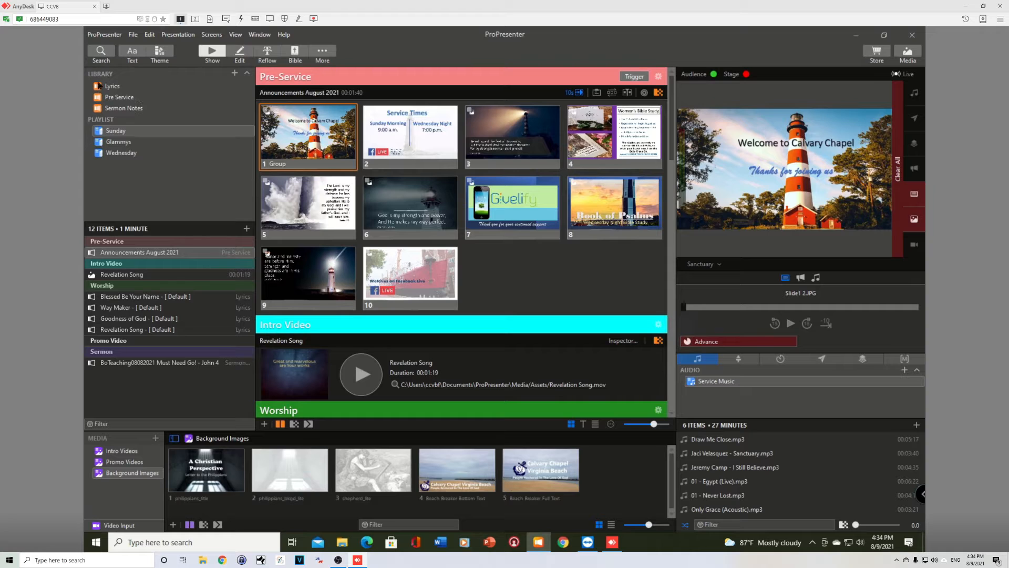
key("Right")
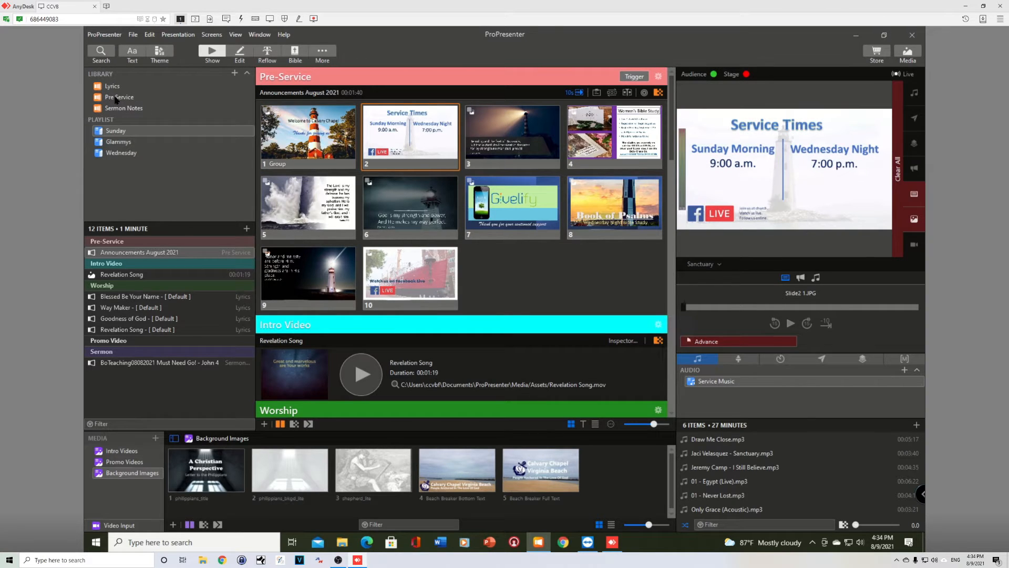
left_click(117, 99)
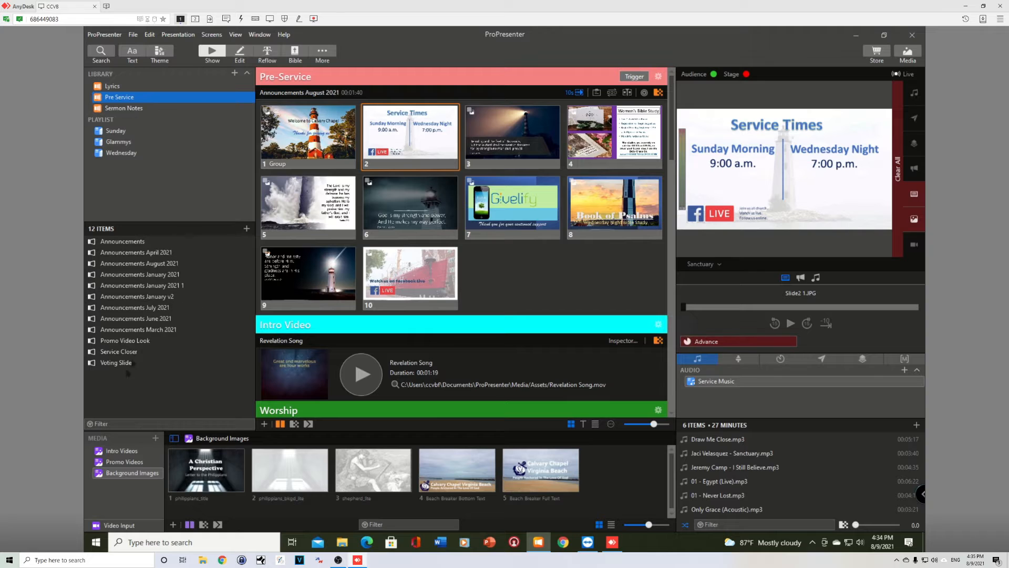
key("Right")
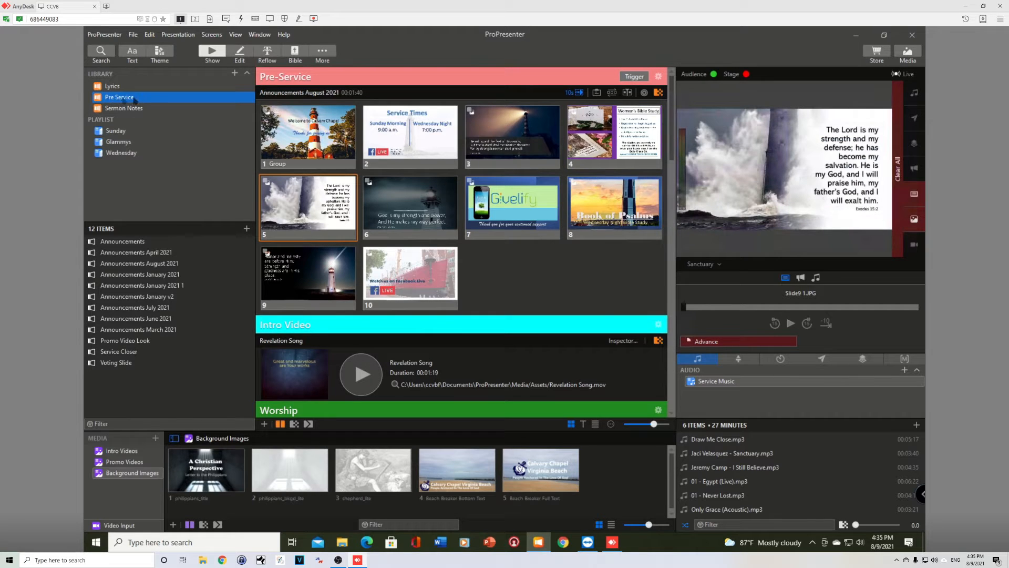
- Create a new Pre Service presentation named Announcements Tutorial with the Default theme and open it in the editor
left_click(234, 73)
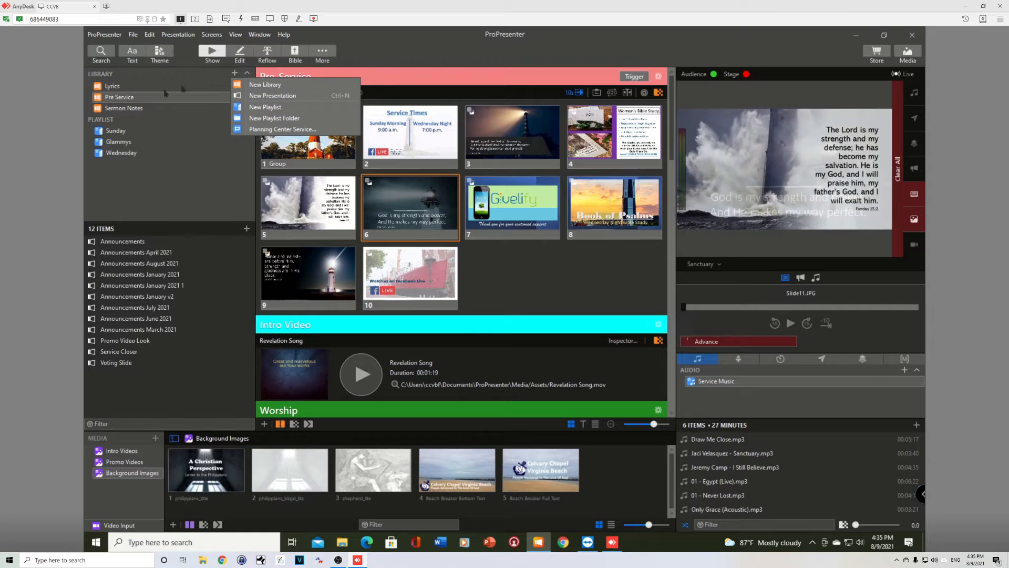
left_click(125, 98)
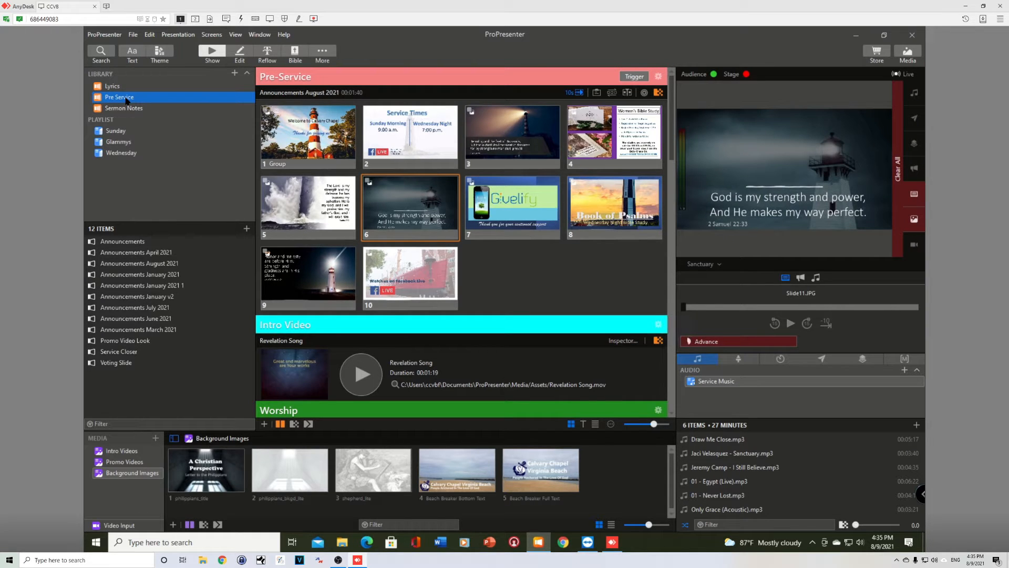
key("ctrl+n")
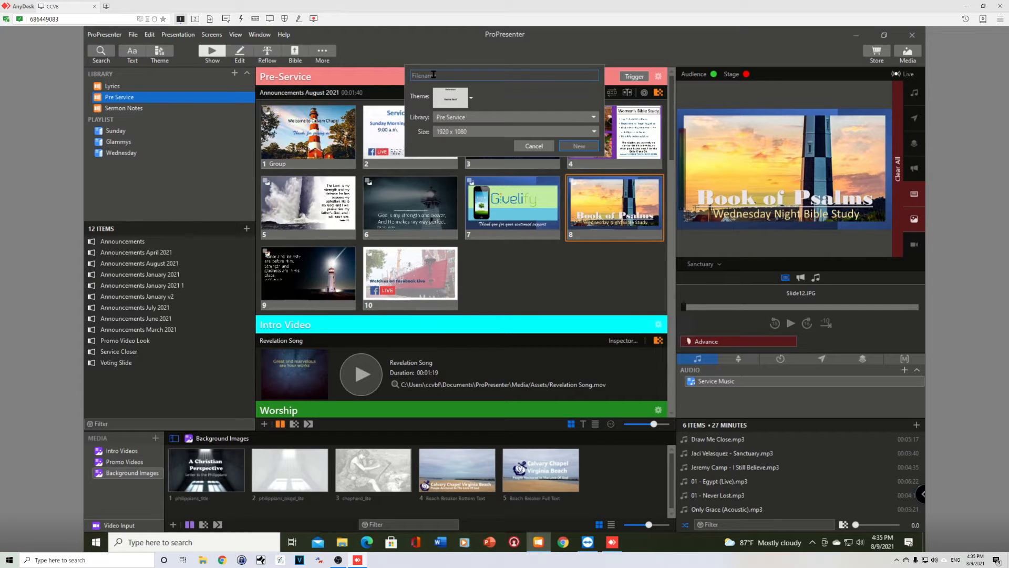
type("Announcements Tutorial")
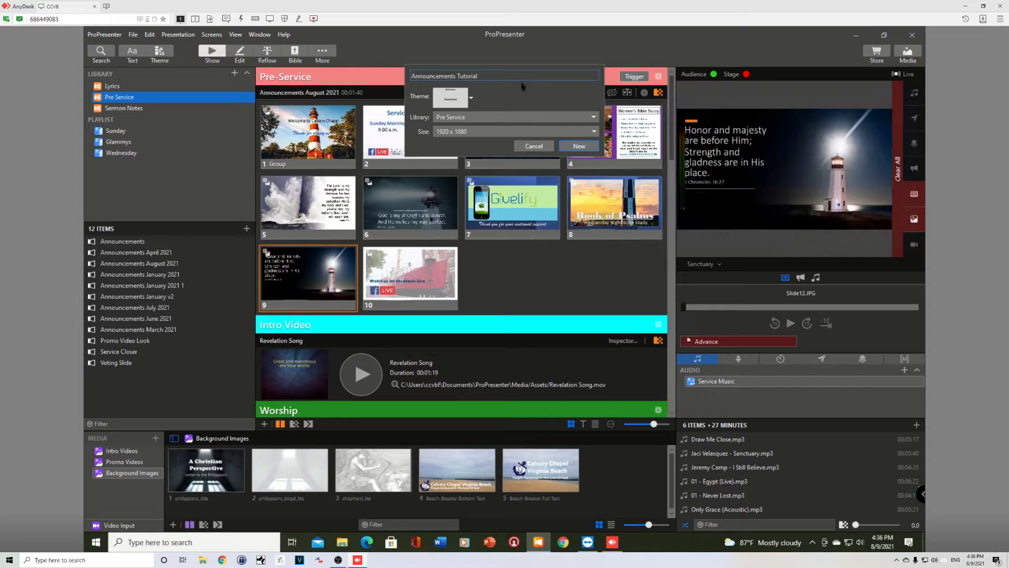
left_click(454, 102)
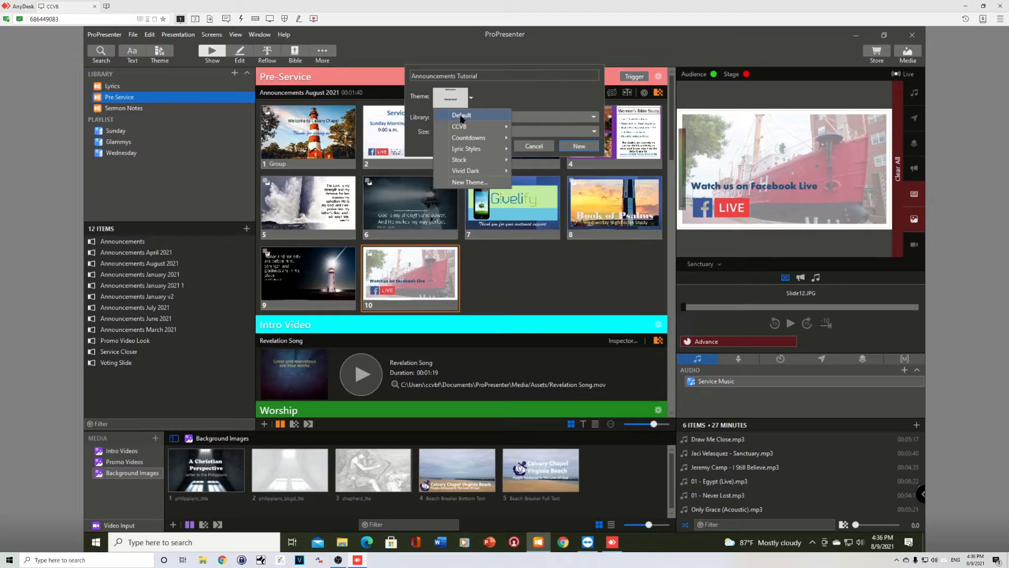
left_click(462, 119)
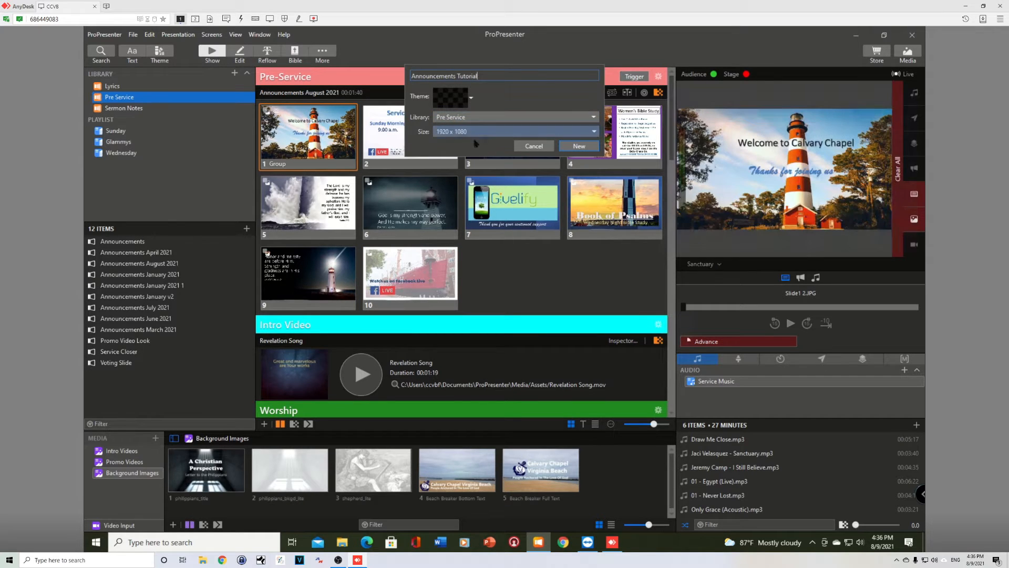
left_click(579, 147)
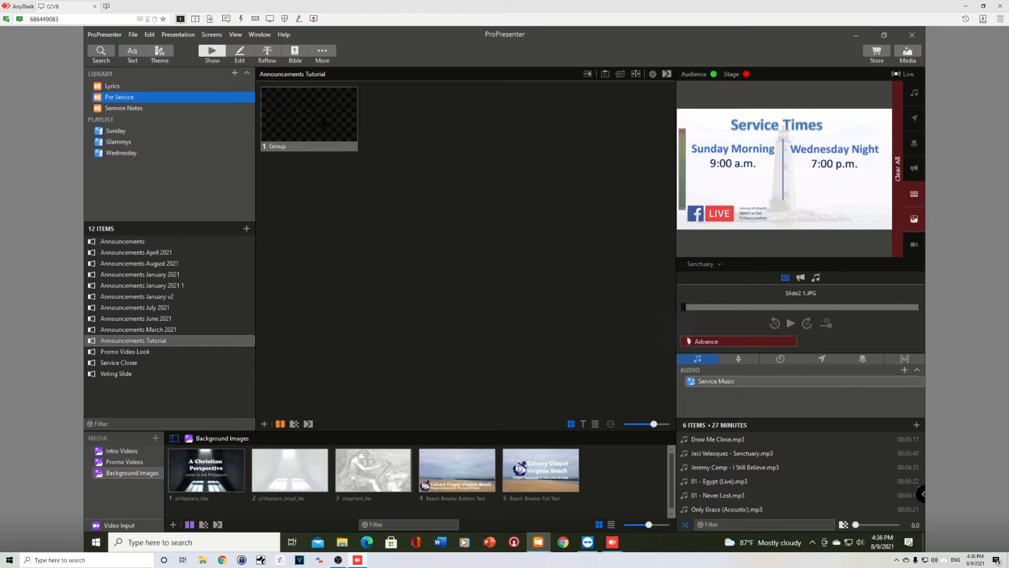
left_click(240, 53)
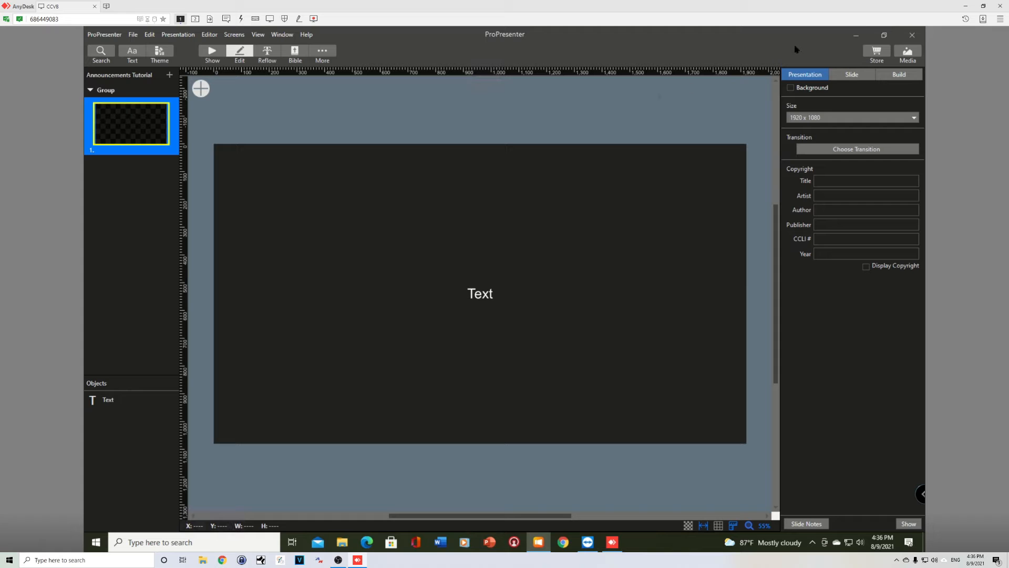
- Minimize ProPresenter and open the April_Announcements folder inside the desktop Announcements folder
left_click(858, 35)
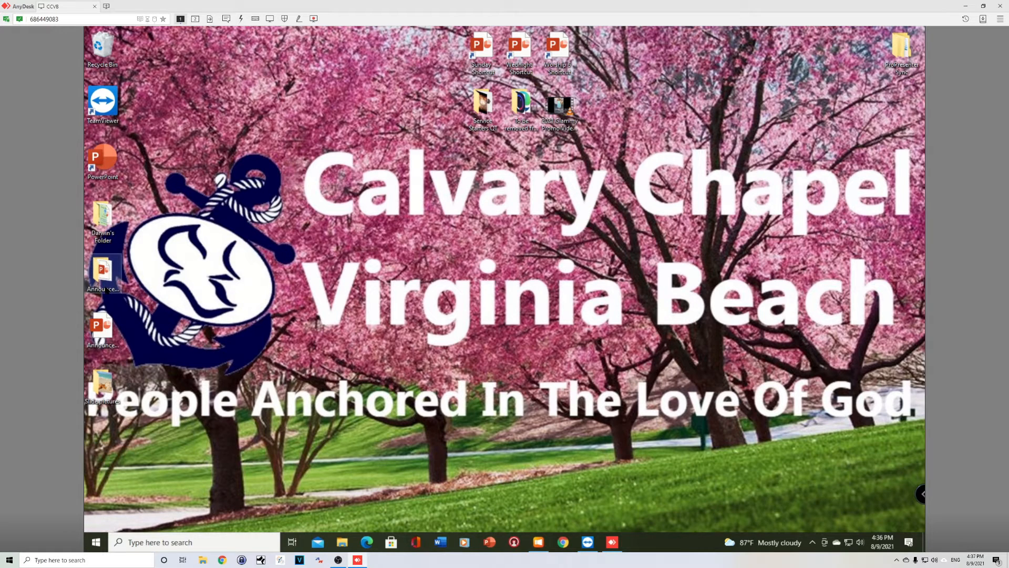
left_click(107, 289)
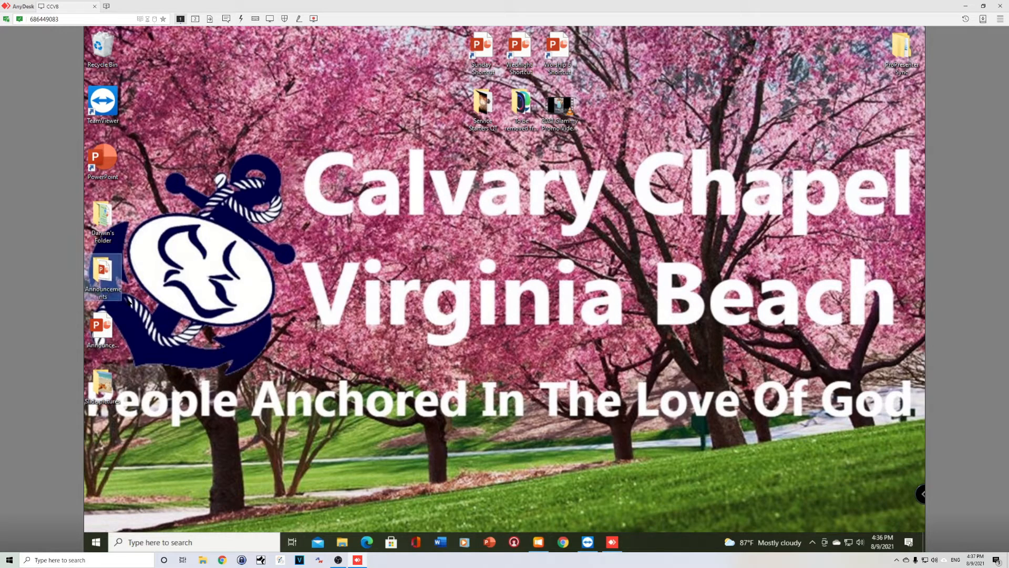
double_click(111, 276)
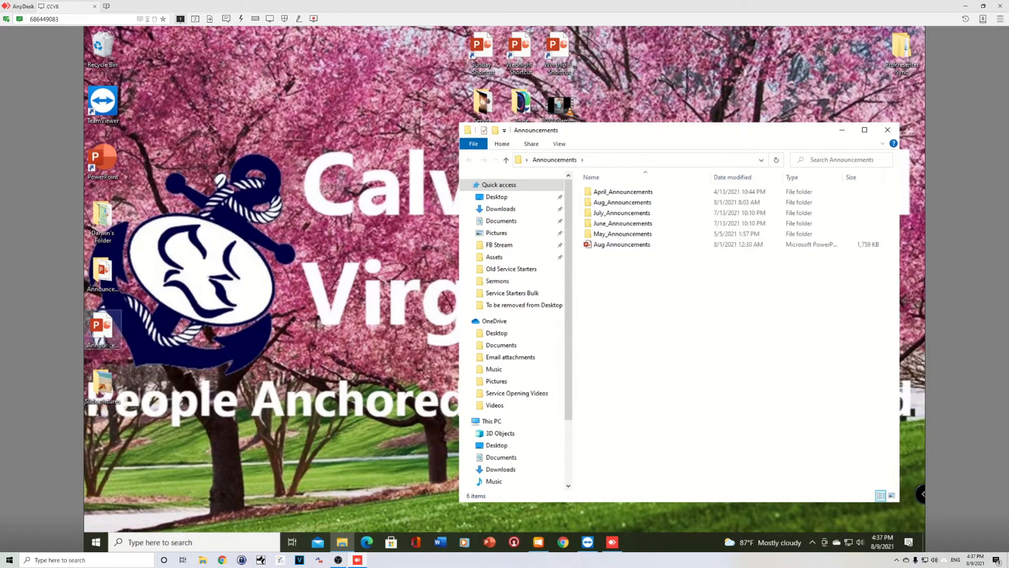
left_click(103, 334)
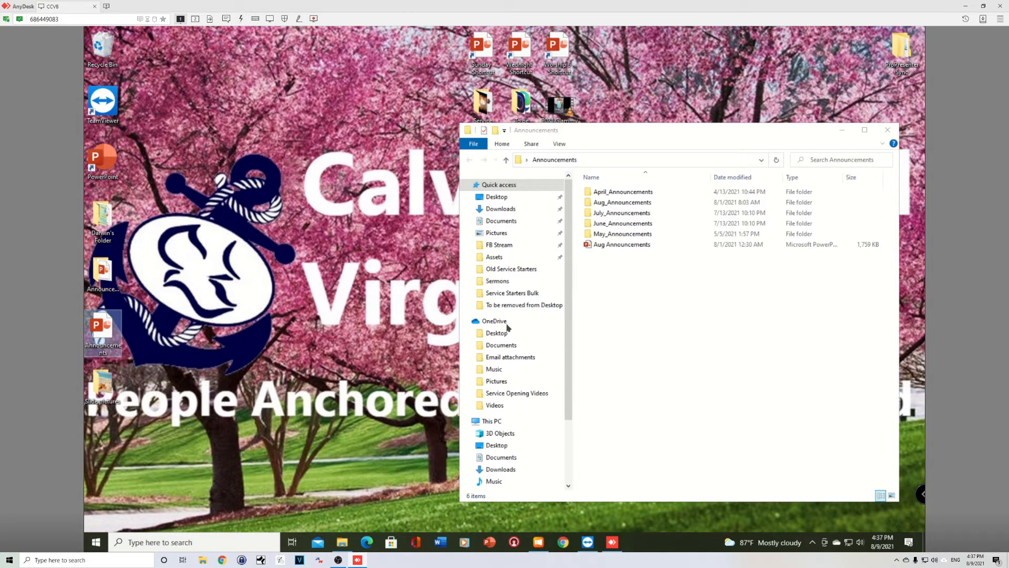
left_click(626, 195)
double_click(626, 196)
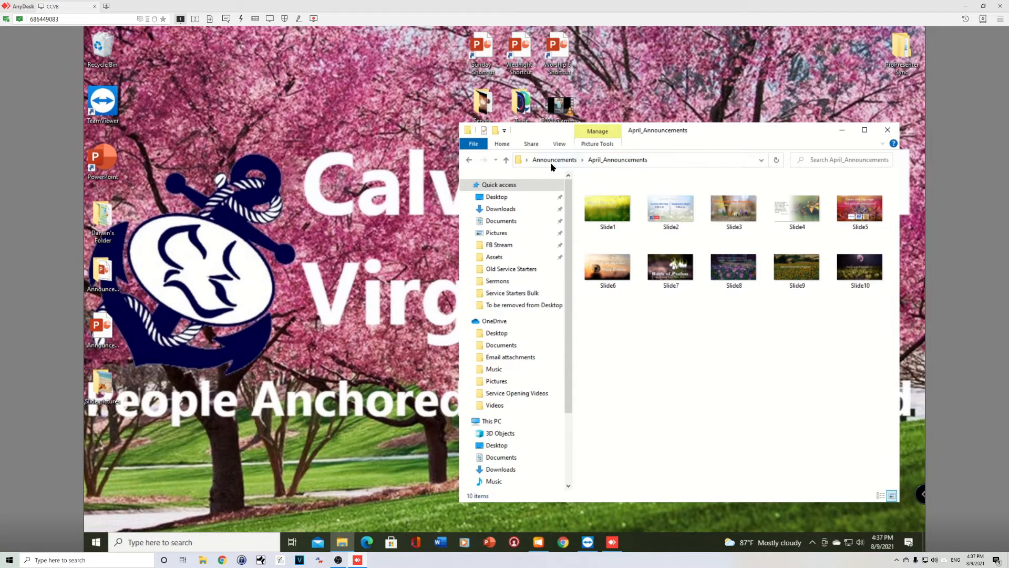
- Browse the Aug_Announcements folder's slide images, then return to the Announcements folder
left_click_drag(835, 134, 792, 138)
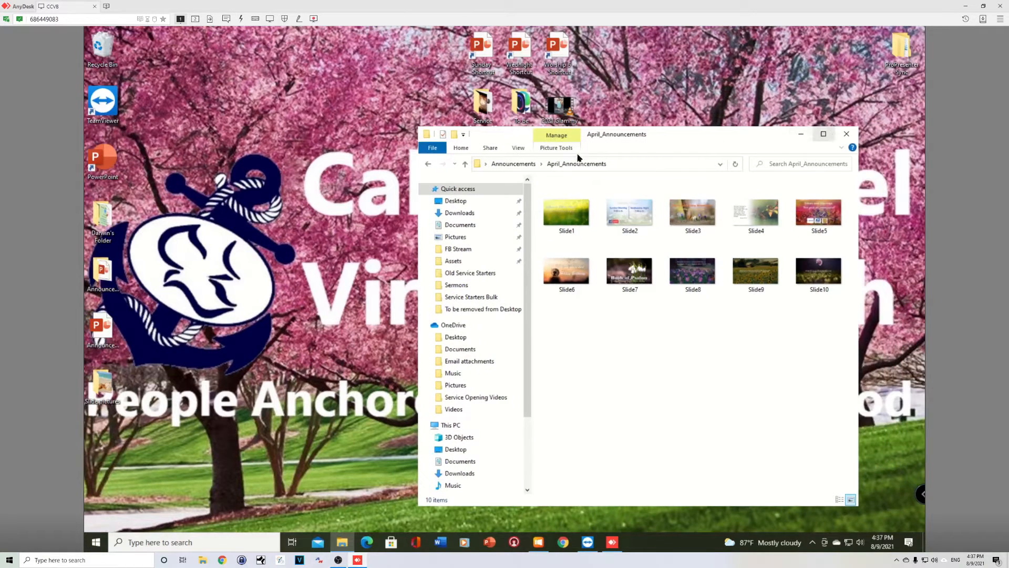
left_click(519, 166)
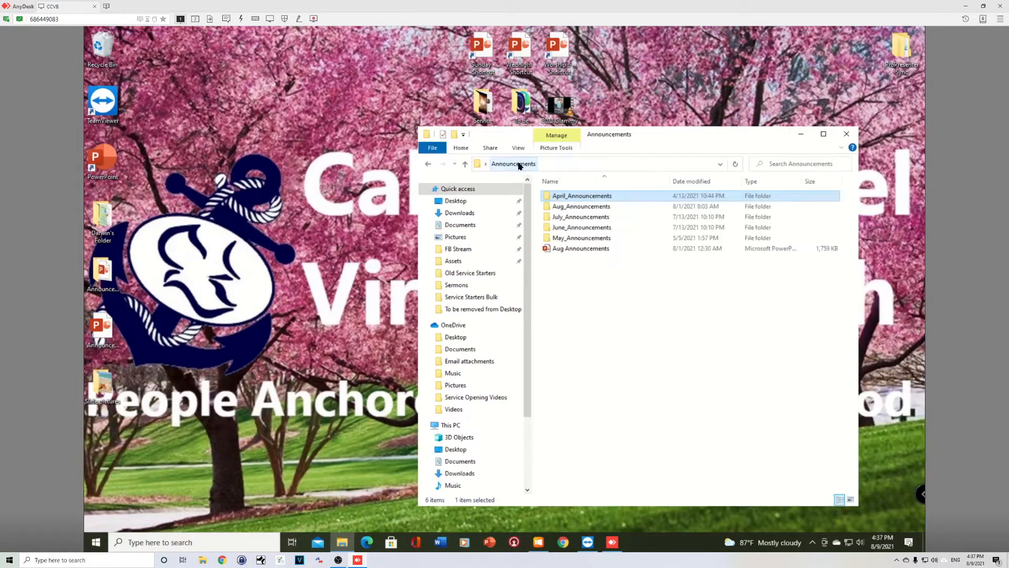
double_click(575, 207)
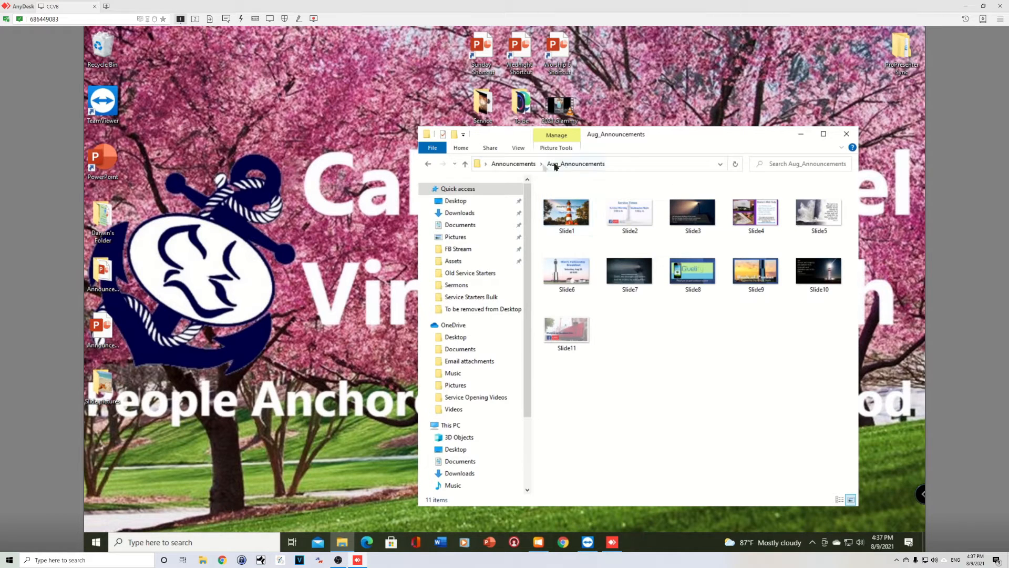
left_click(522, 163)
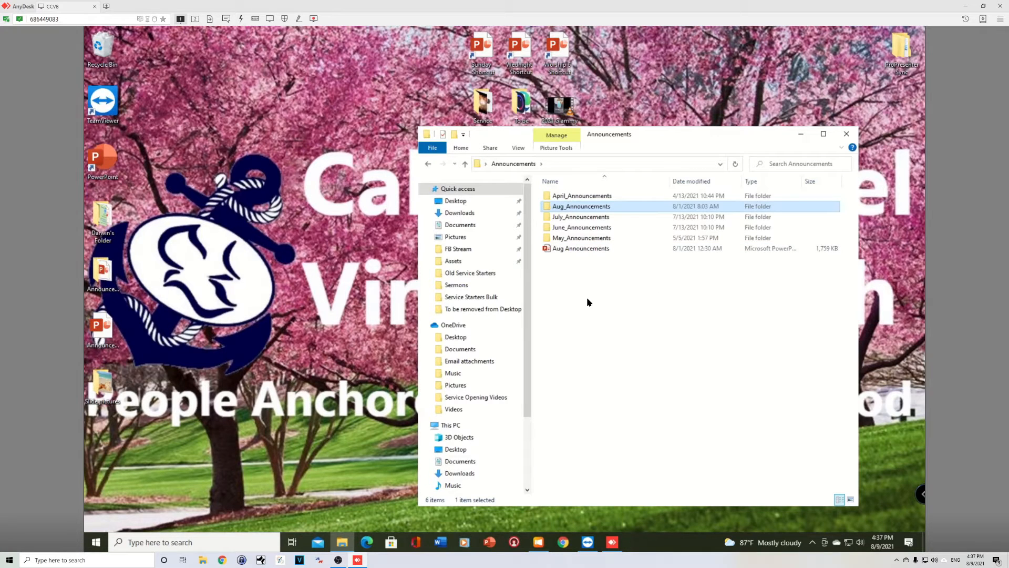
- Open the Announcements PowerPoint presentation from the desktop and browse through its slides
left_click(183, 293)
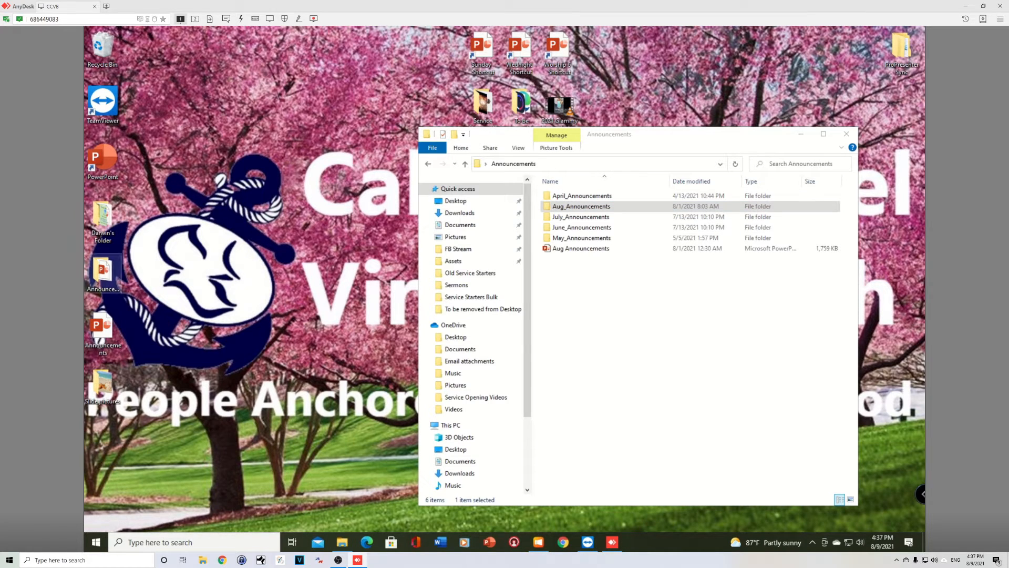
double_click(103, 326)
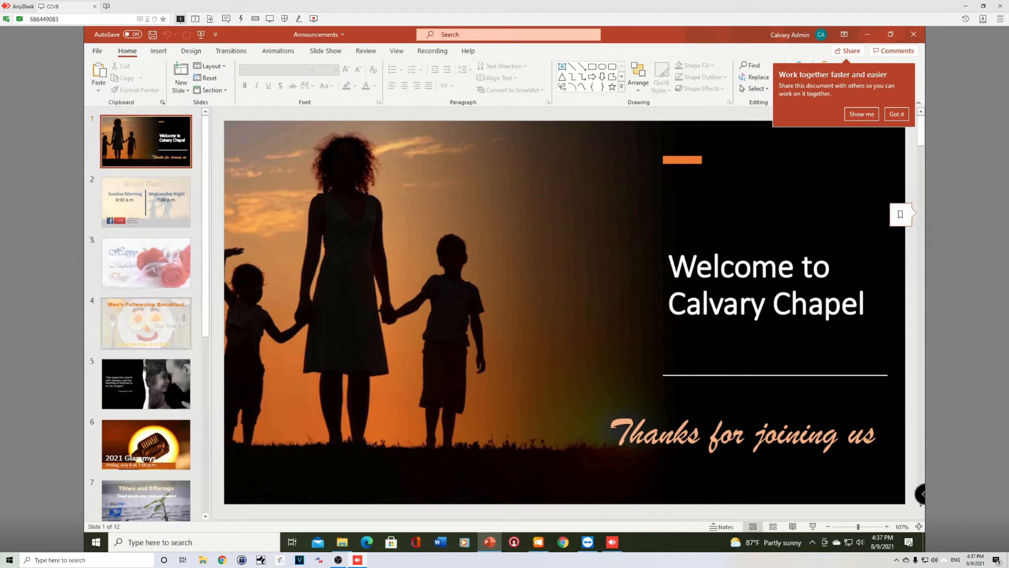
left_click(143, 333)
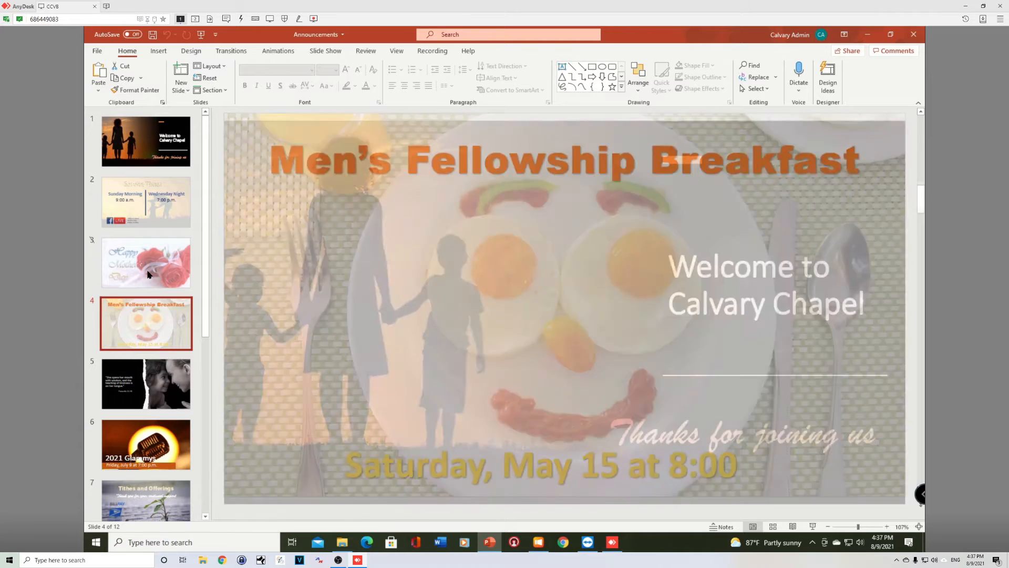
left_click(149, 274)
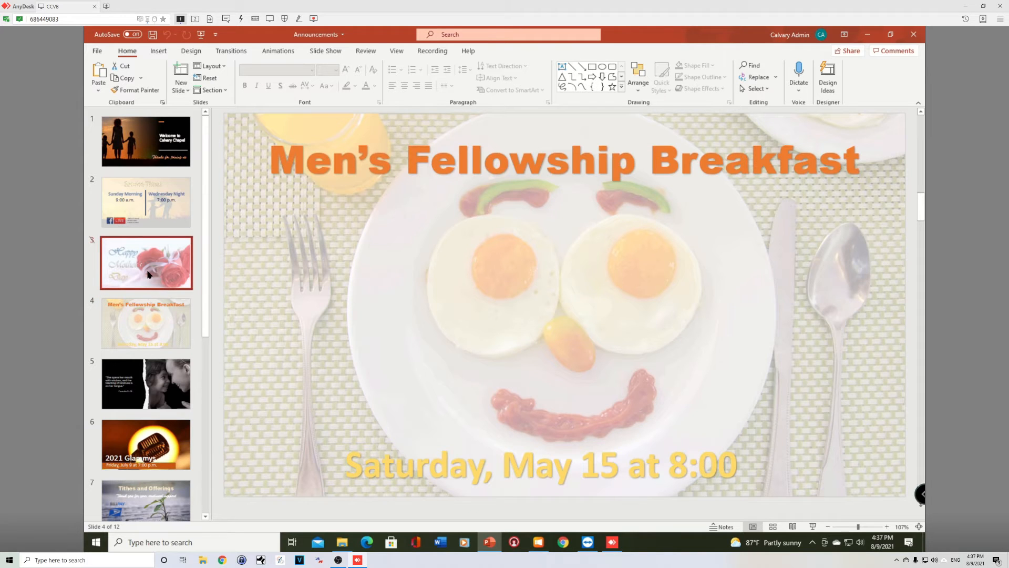
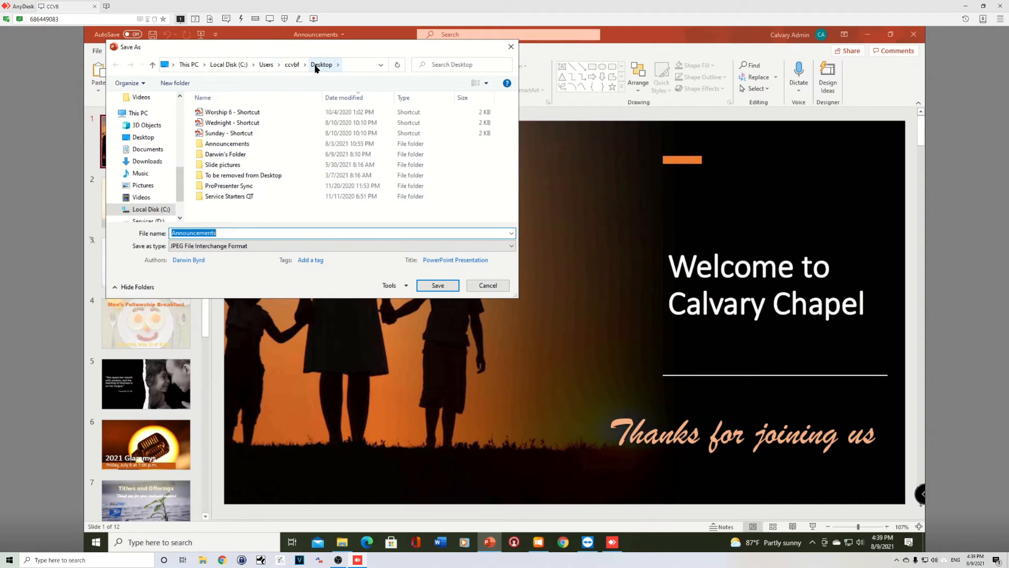
- In the Save As dialog, open the desktop Announcements folder and create a new folder named Tutorial_Announcements in it
double_click(226, 144)
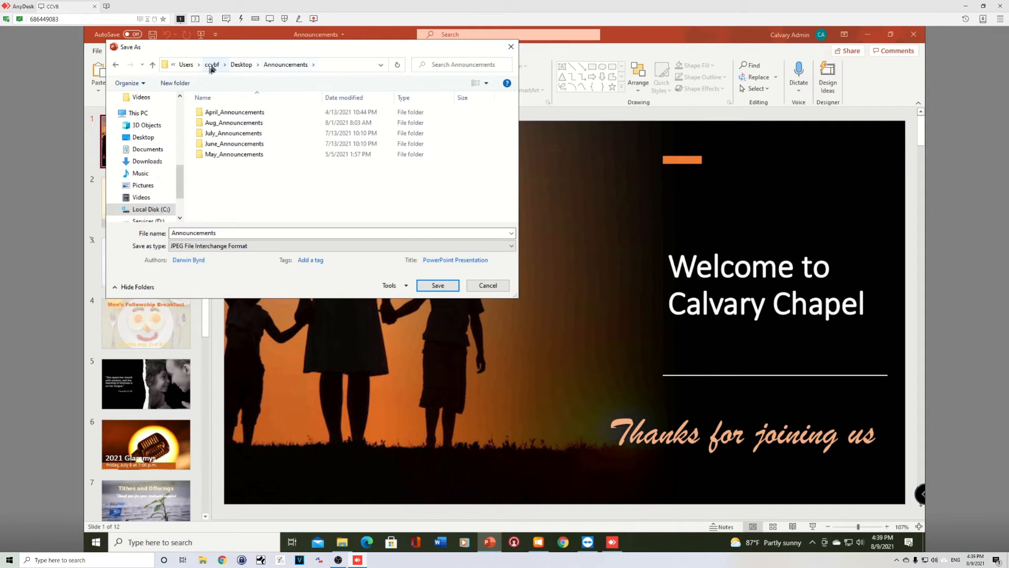
left_click(175, 84)
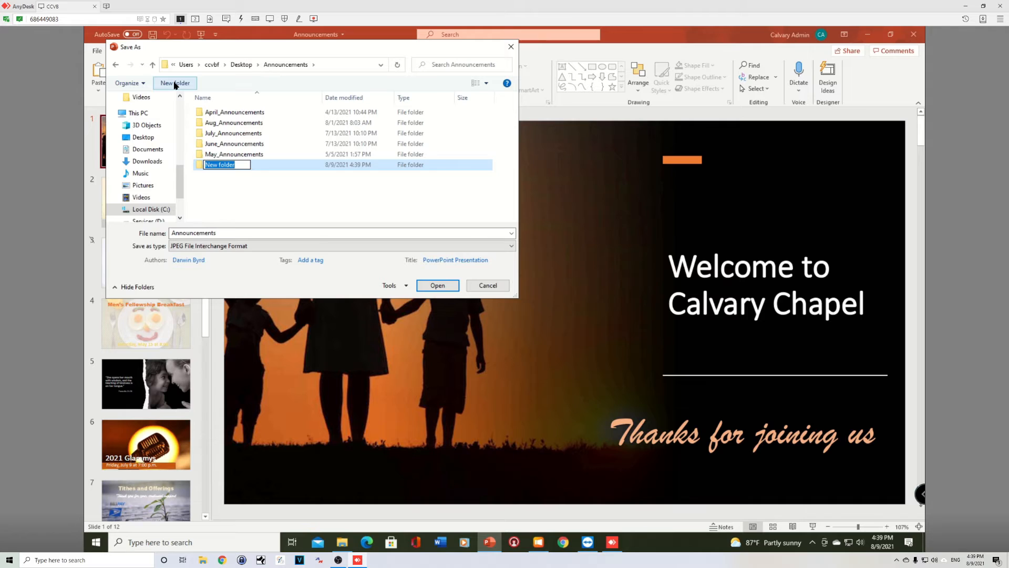
type("Tutorial_Announcements")
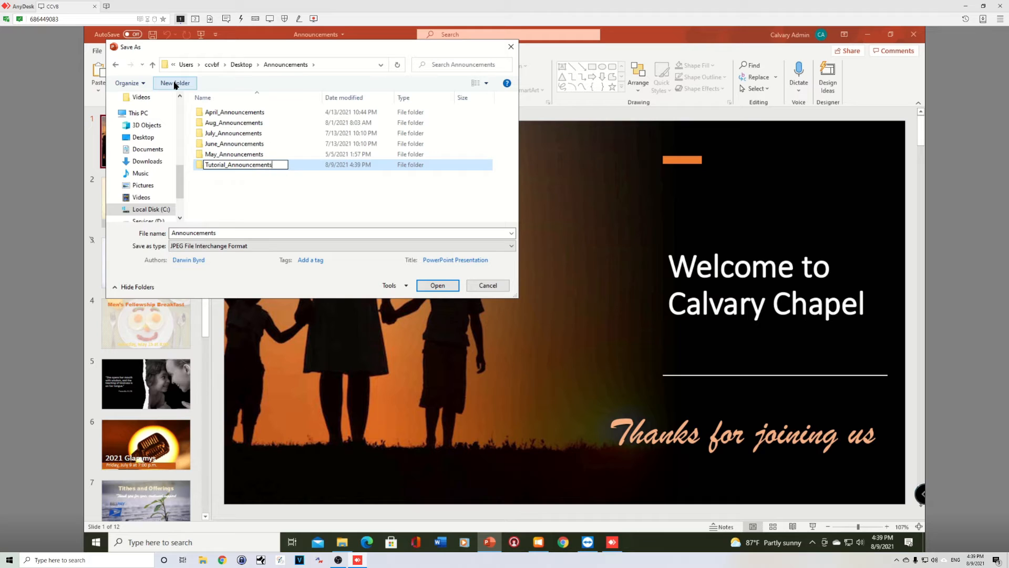
key("Return")
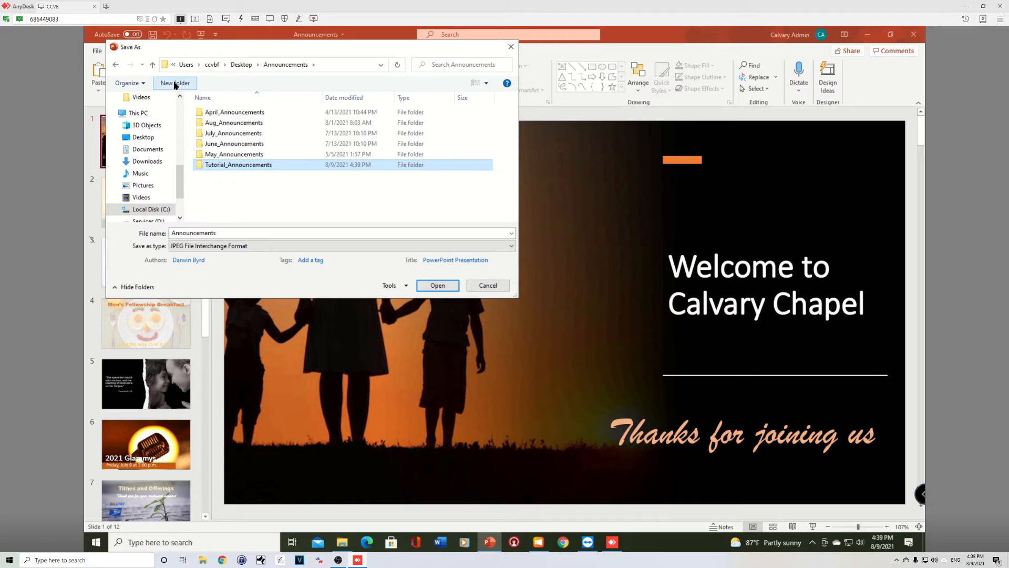
- Export all slides of the presentation as JPEG images into the Tutorial_Announcements folder
double_click(243, 165)
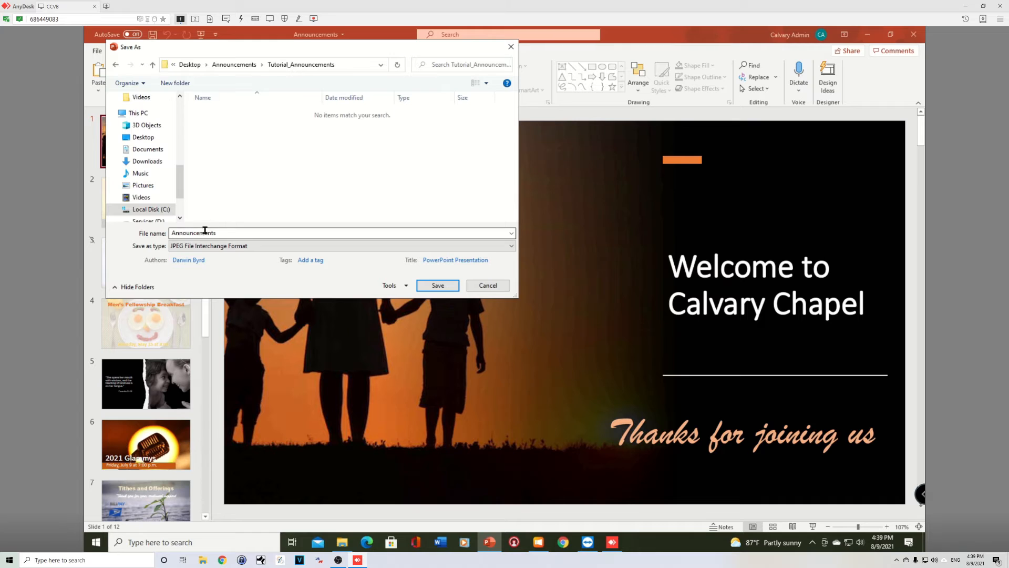
left_click(438, 287)
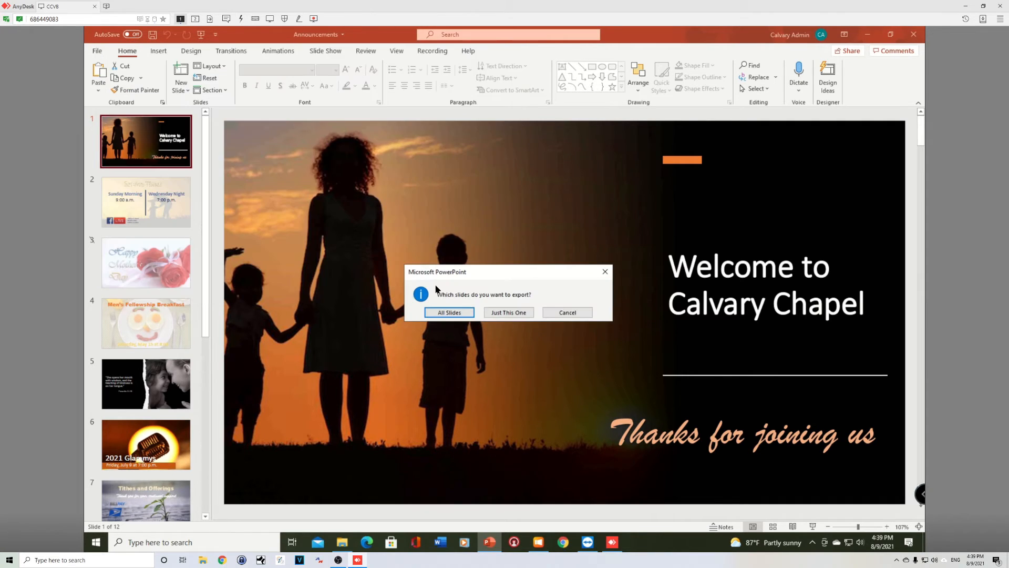
left_click(447, 314)
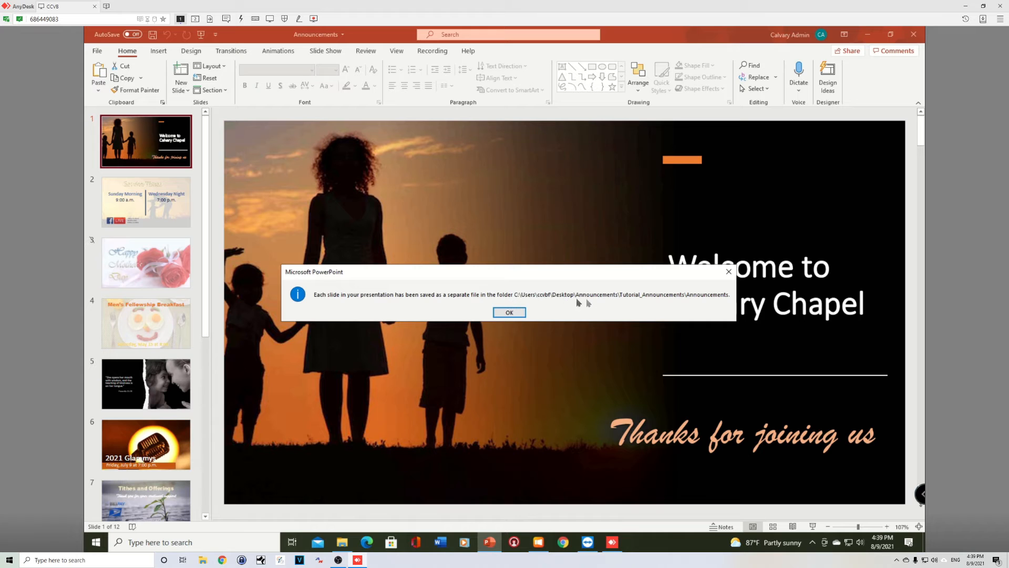
left_click(508, 313)
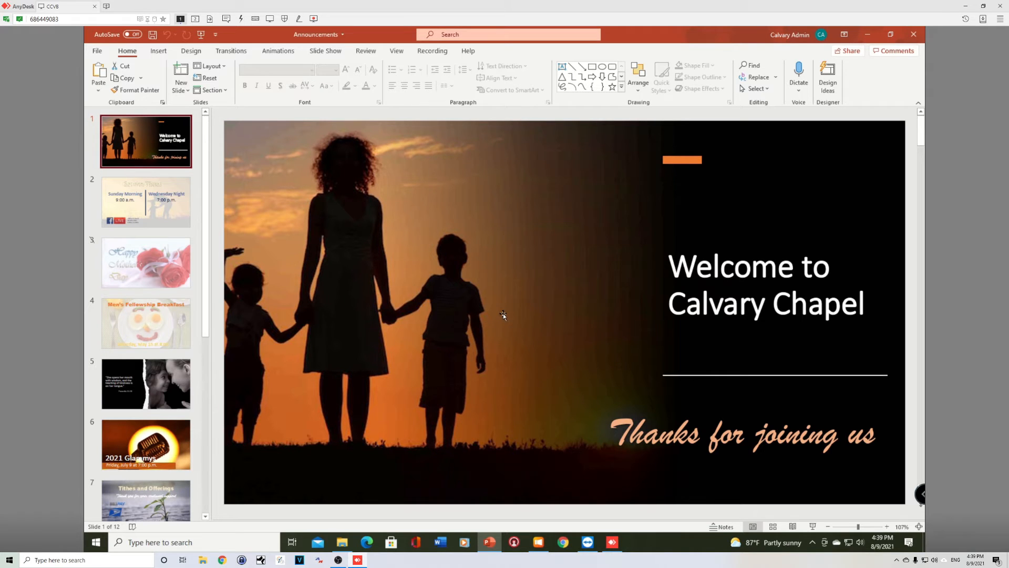
- Minimize PowerPoint and open the exported Announcements subfolder inside Tutorial_Announcements
left_click(869, 34)
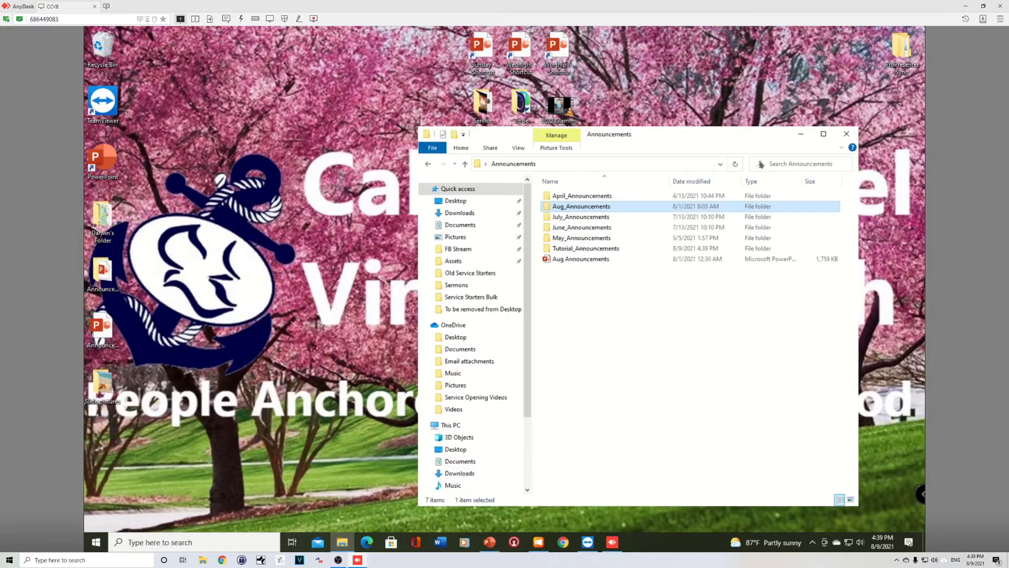
double_click(579, 251)
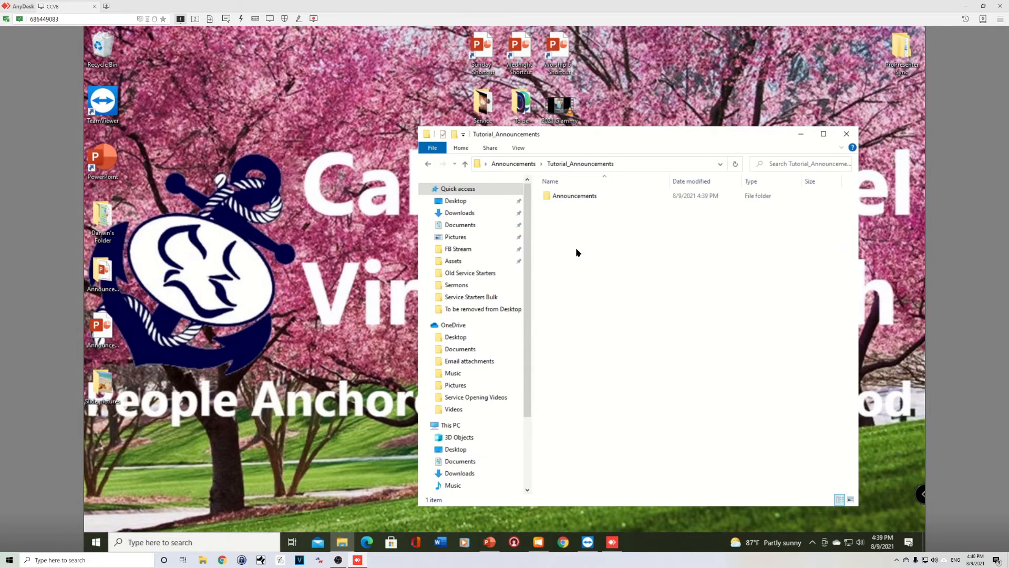
left_click(580, 198)
double_click(580, 198)
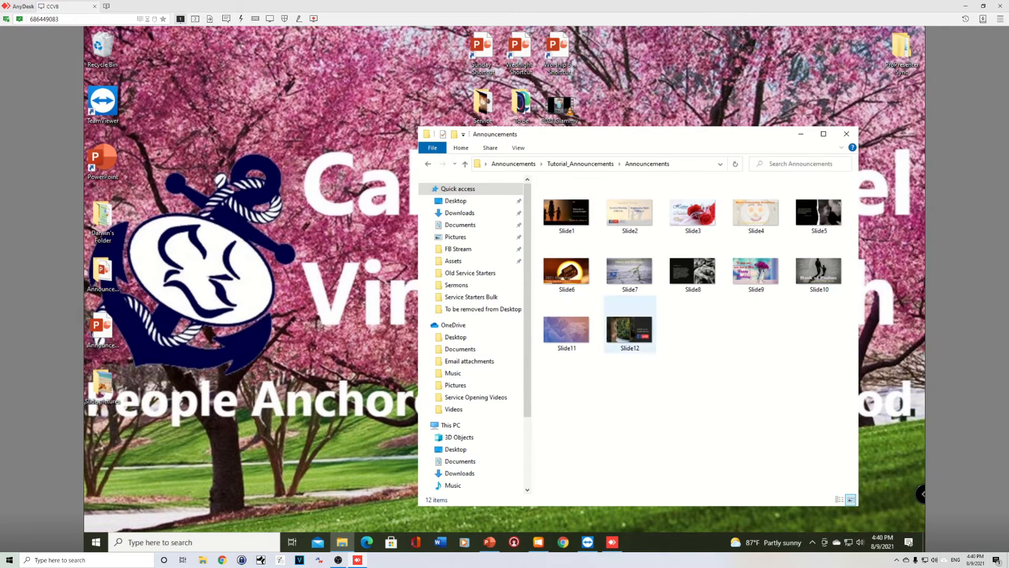
- Move all twelve slide images from the Announcements subfolder up into the Tutorial_Announcements folder
left_click(631, 333)
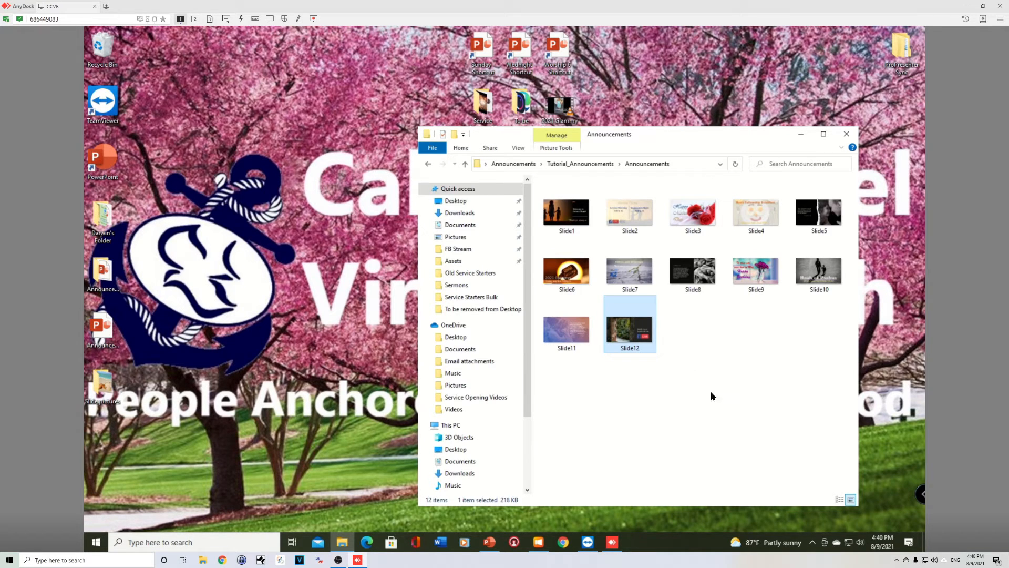
left_click_drag(787, 349, 560, 189)
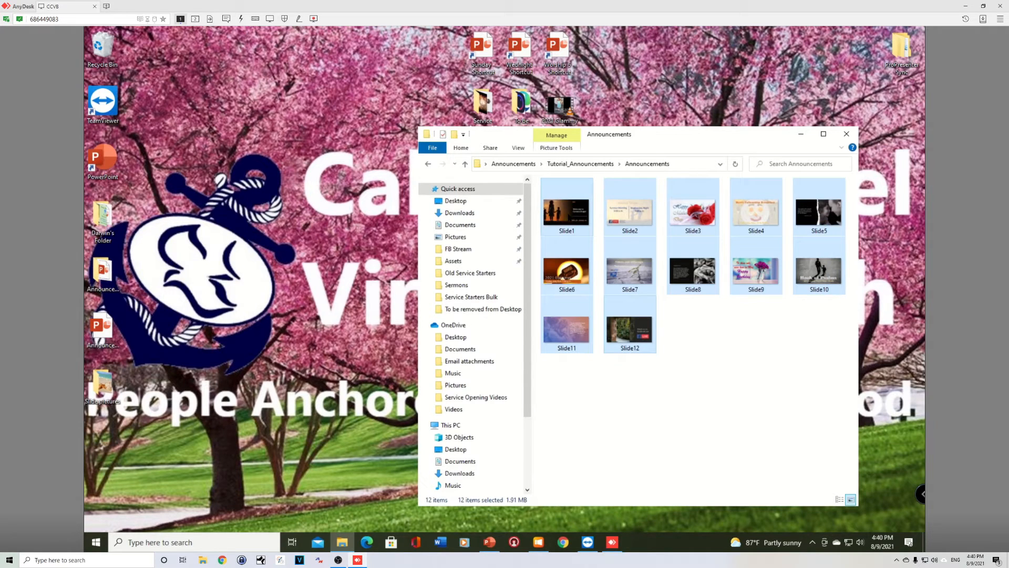
right_click(569, 214)
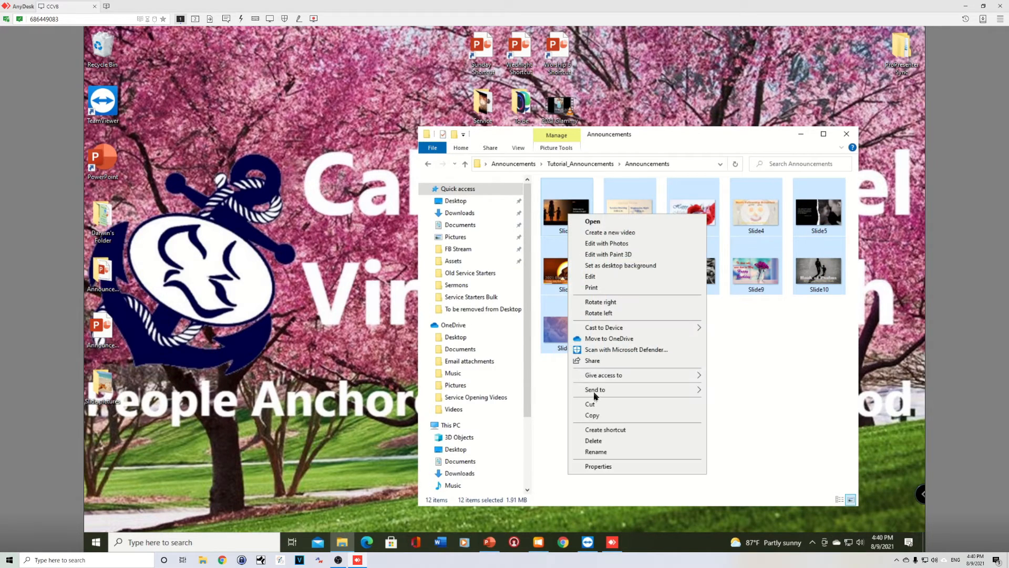
left_click(590, 408)
left_click(578, 164)
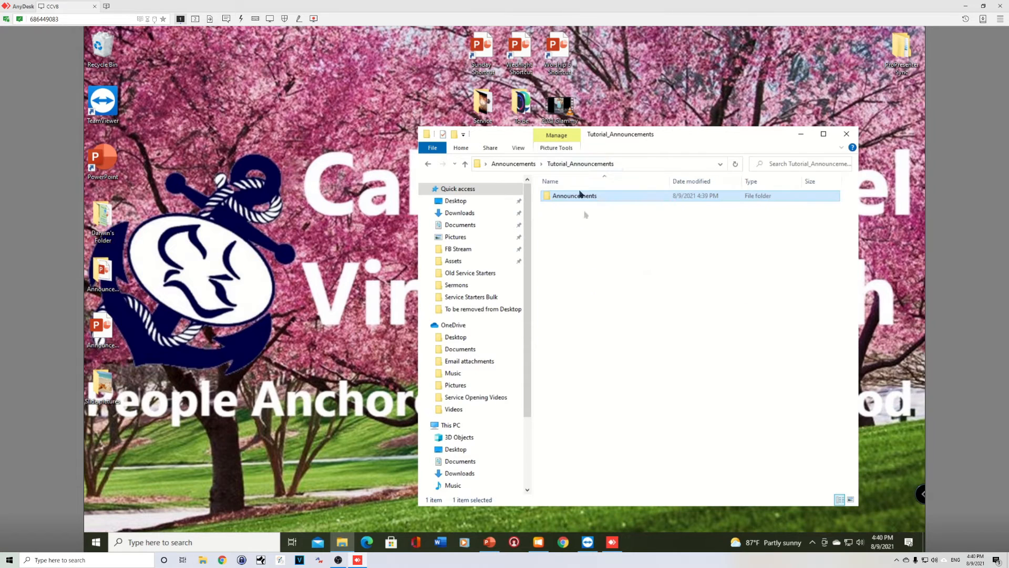
right_click(588, 260)
left_click(613, 329)
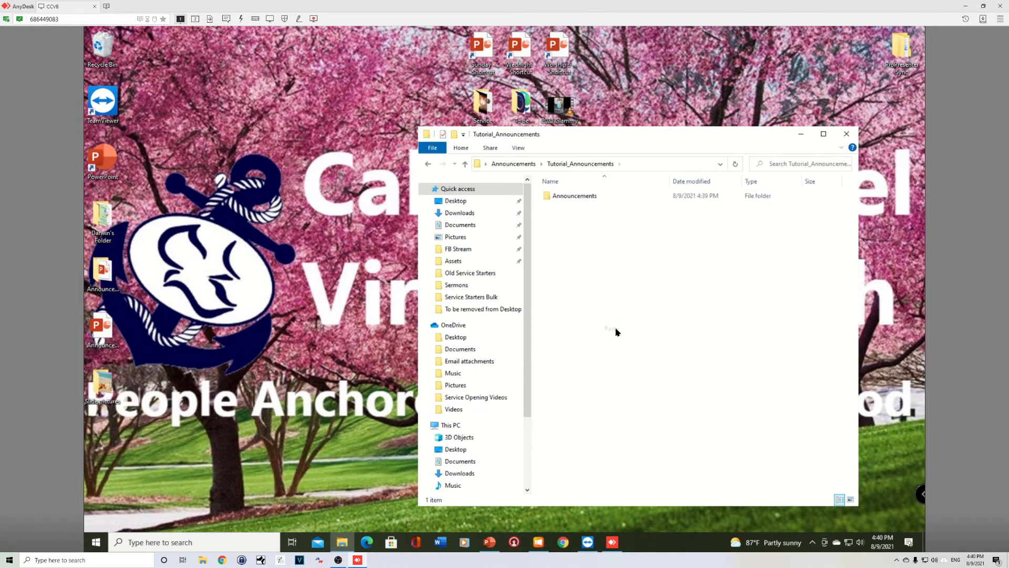
- Delete the empty Announcements subfolder from Tutorial_Announcements
left_click(578, 198)
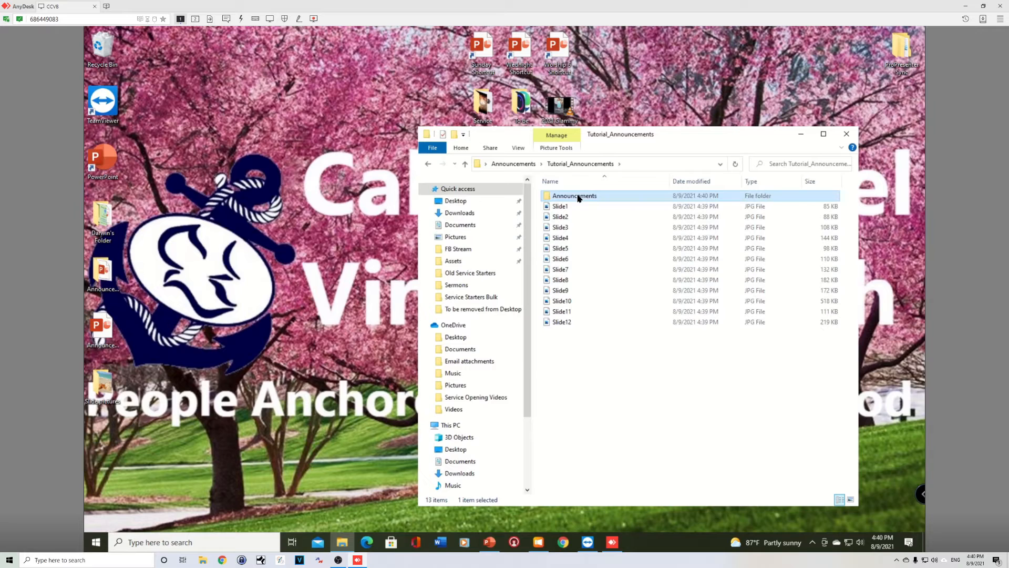
right_click(577, 196)
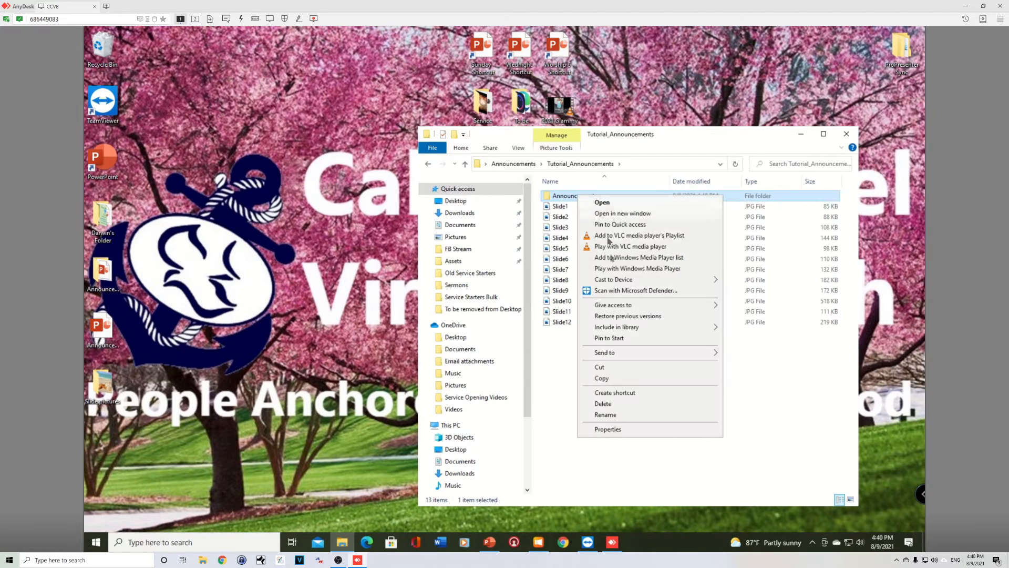
left_click(602, 404)
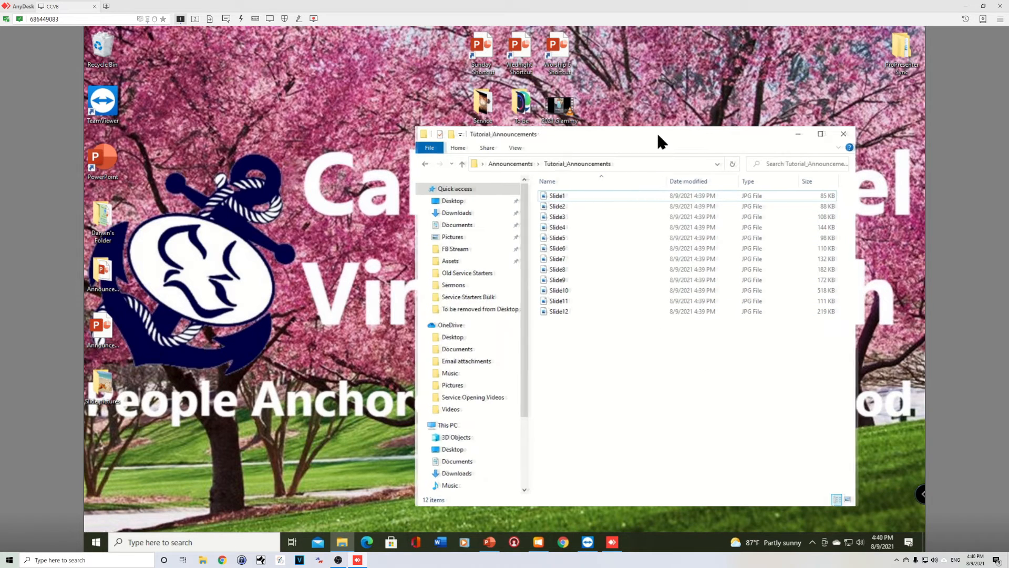
- Browse the monthly announcement folders and the Tutorial_Announcements images, then close the file window
left_click_drag(662, 136, 603, 138)
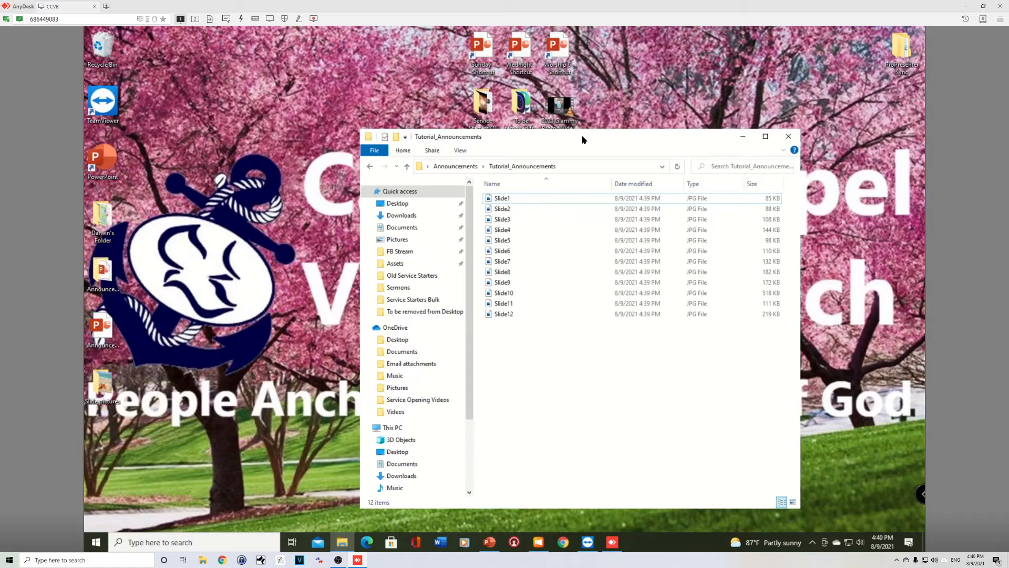
left_click(456, 166)
double_click(509, 198)
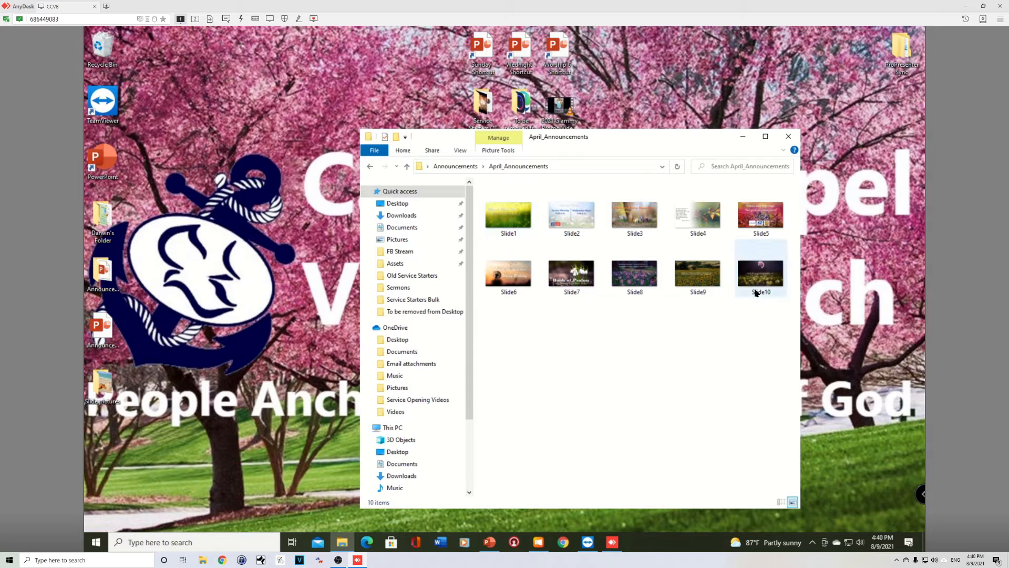
left_click(458, 166)
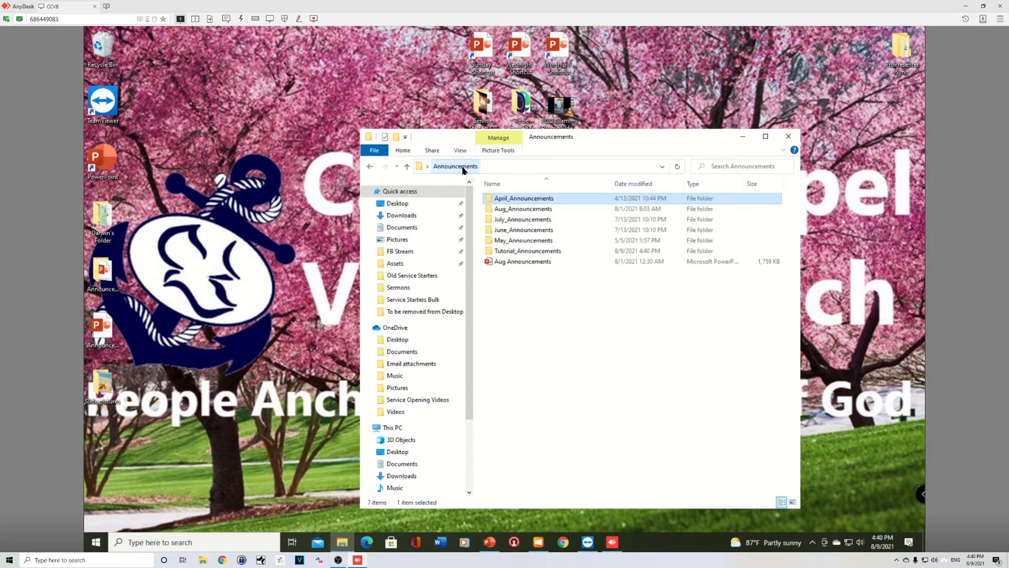
double_click(517, 218)
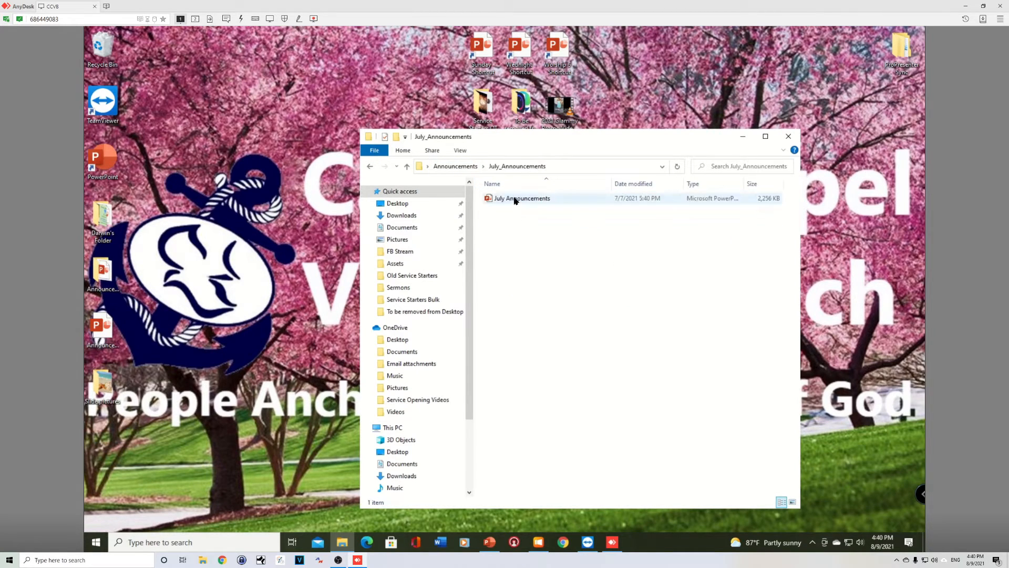
left_click(471, 166)
double_click(513, 228)
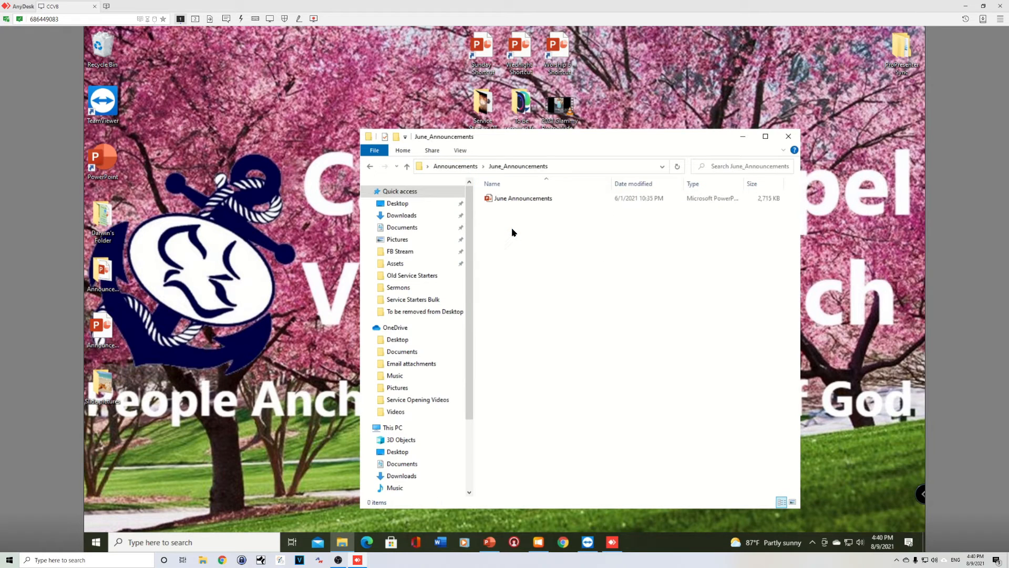
left_click(449, 166)
double_click(509, 210)
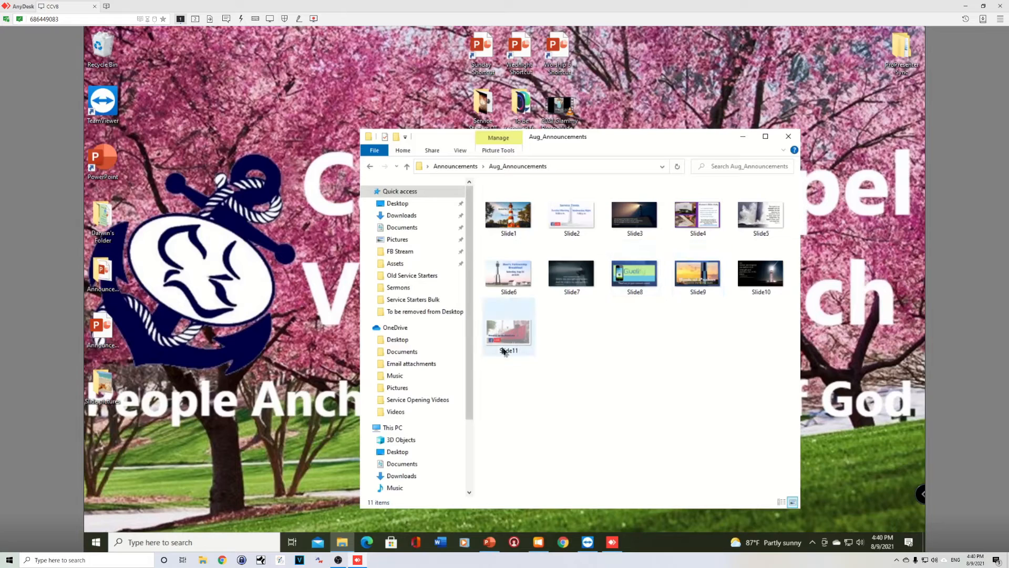
left_click(453, 166)
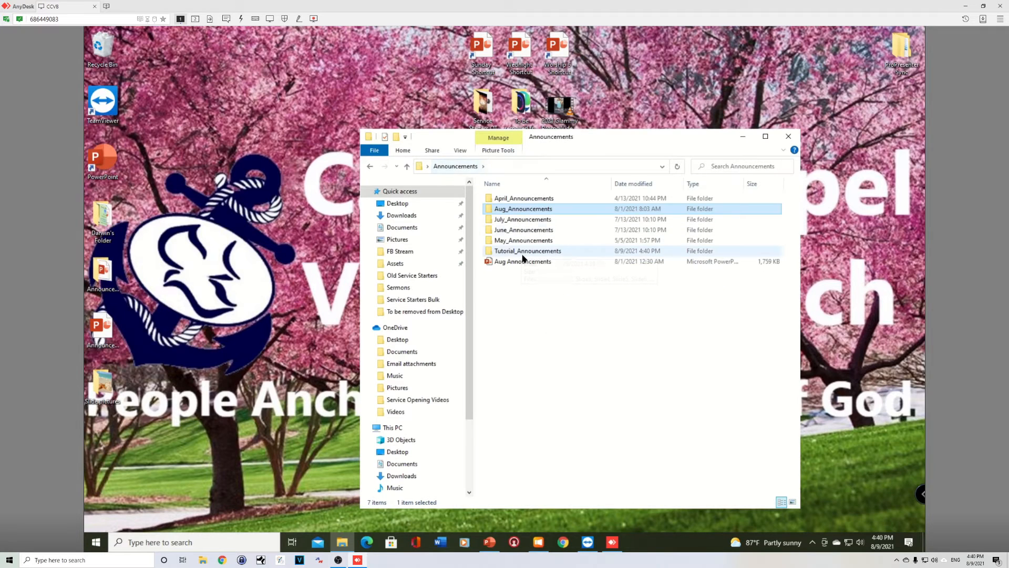
double_click(523, 257)
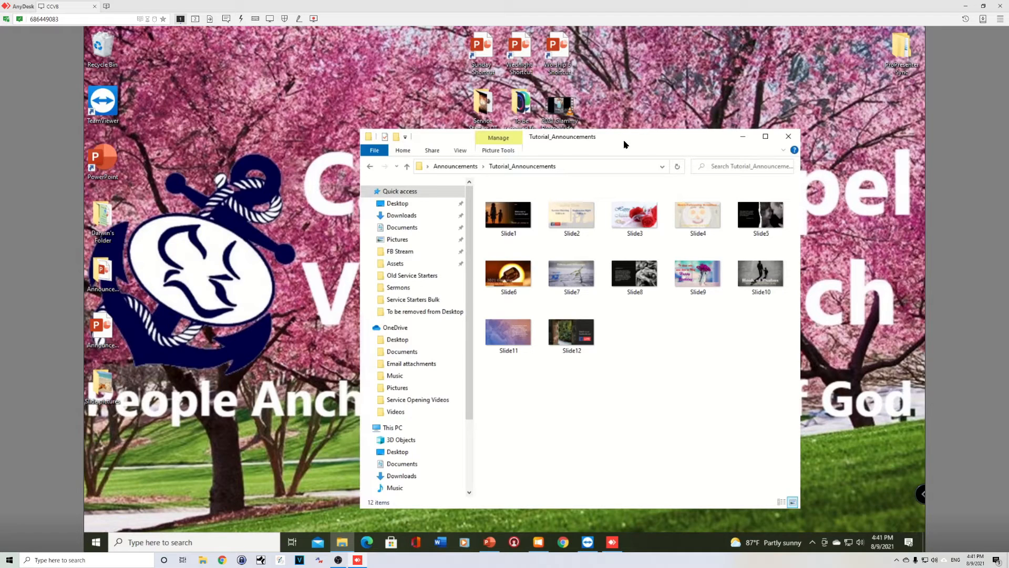
left_click(788, 136)
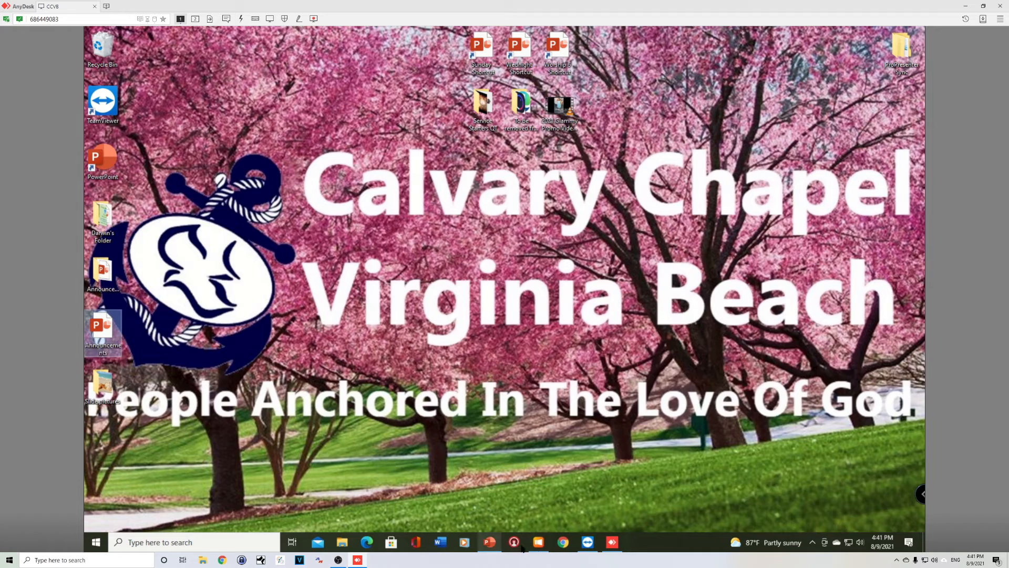
- Switch to ProPresenter and open the slide properties for the first slide of Announcements Tutorial
left_click(540, 544)
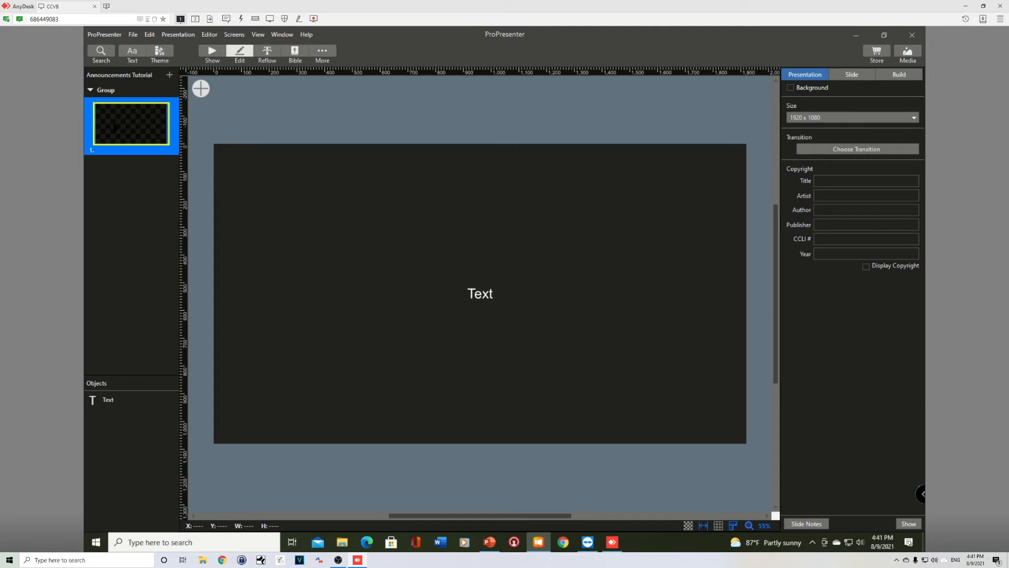
right_click(113, 126)
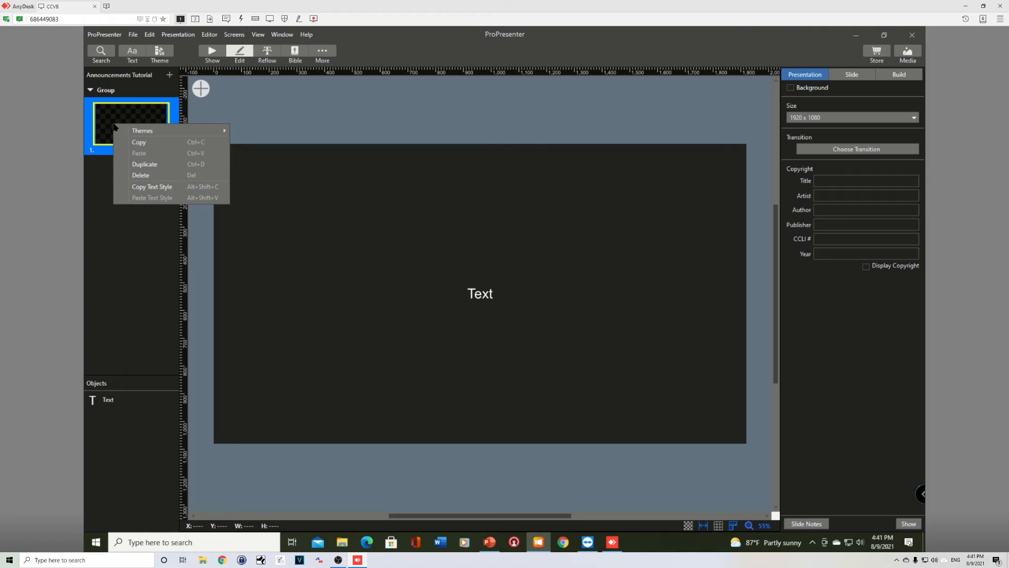
left_click(138, 247)
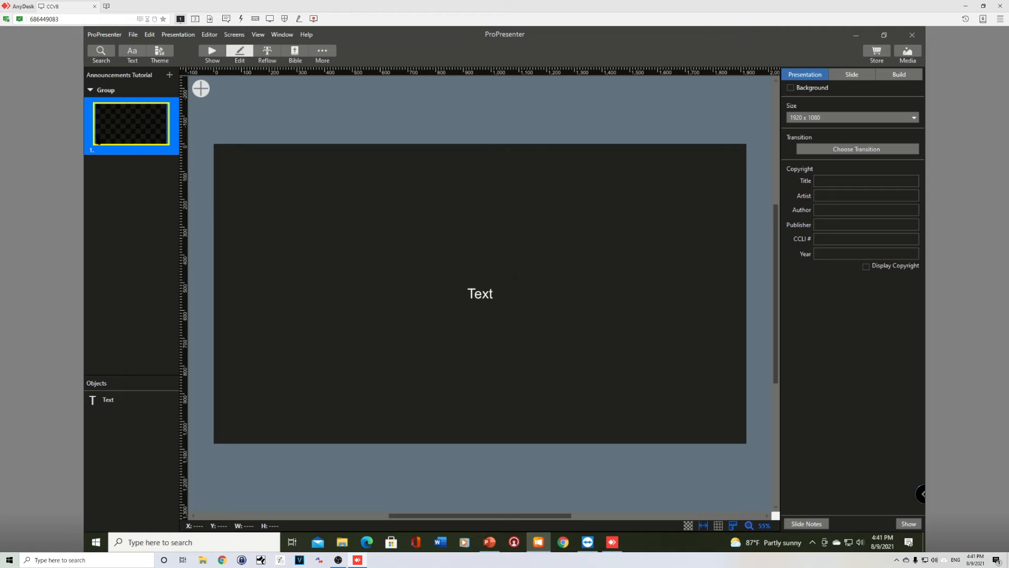
left_click(852, 75)
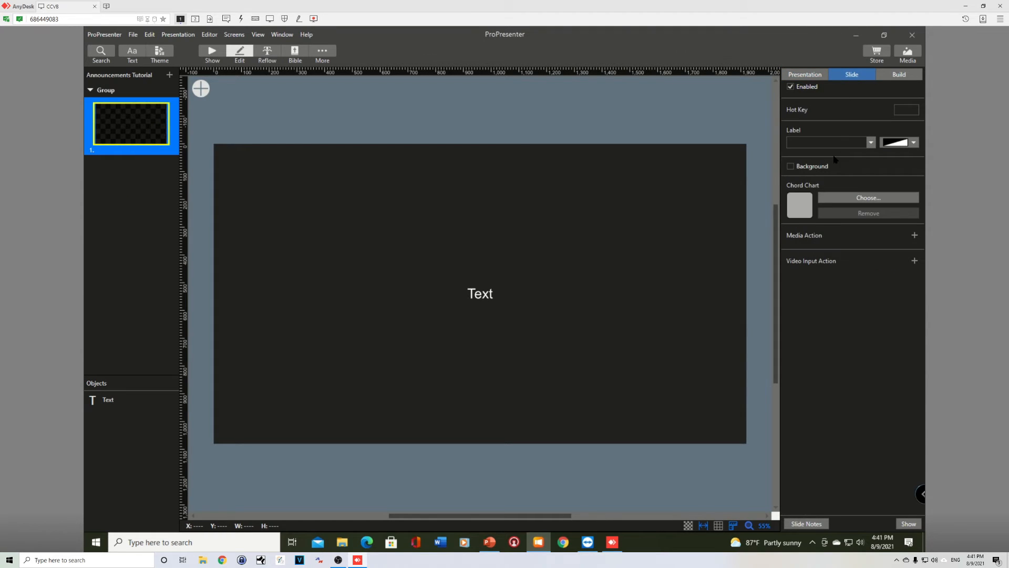
- Add a media action to the first slide using Slide1 from the Desktop Tutorial_Announcements folder, saving it as a new version
left_click(914, 235)
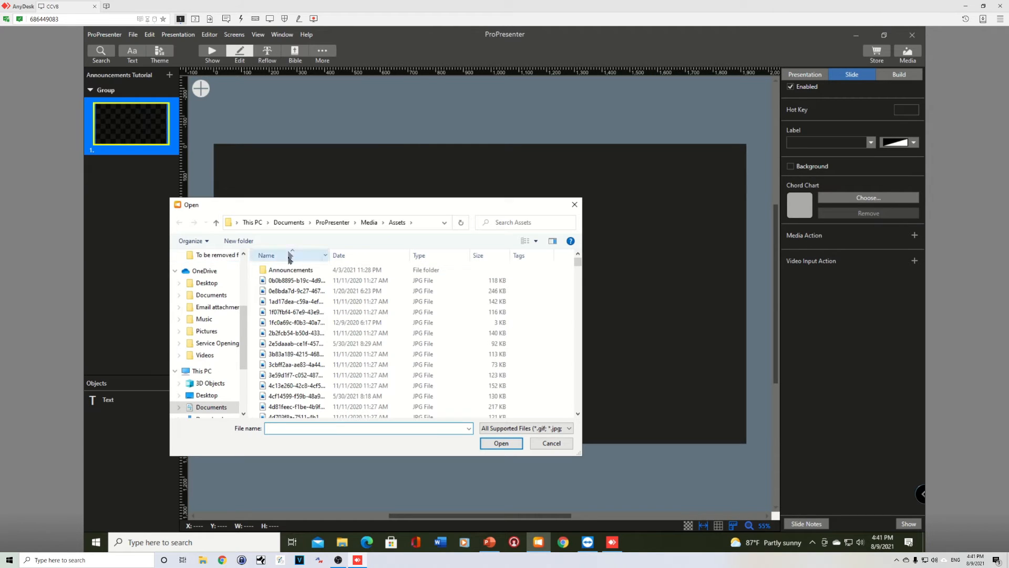
double_click(296, 270)
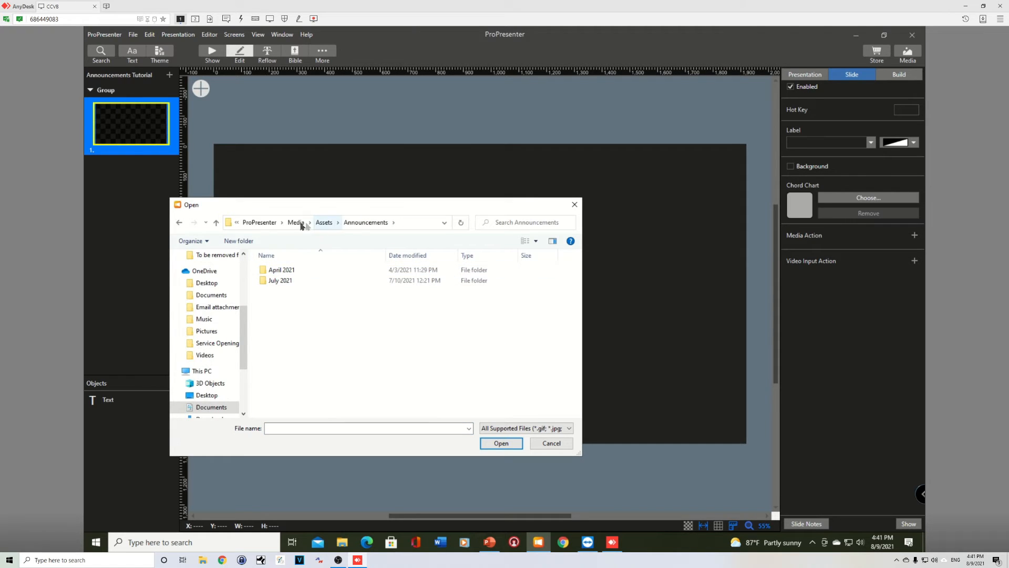
scroll(215, 300, "up", 2)
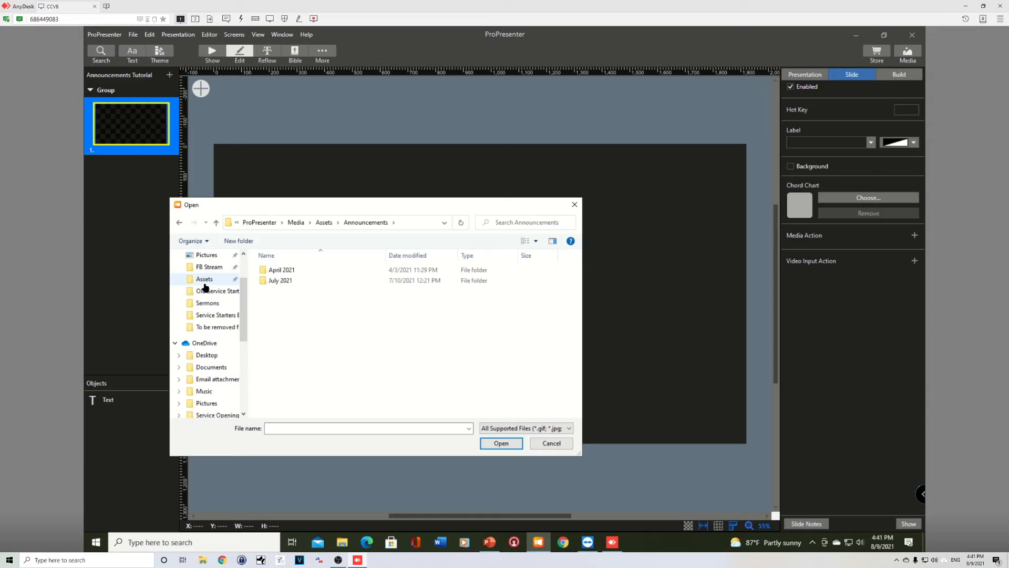
left_click(203, 279)
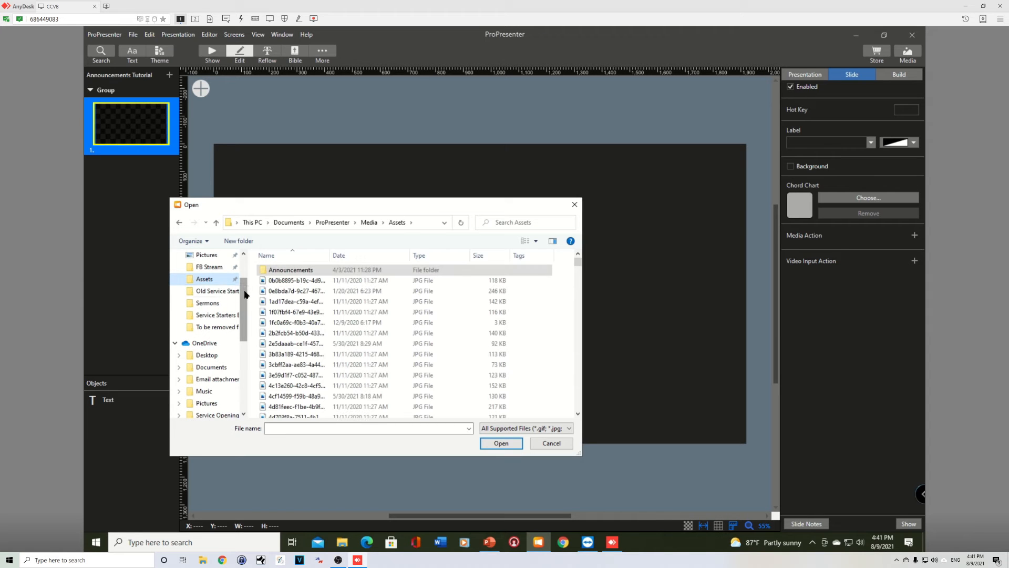
scroll(213, 275, "up", 2)
left_click(210, 274)
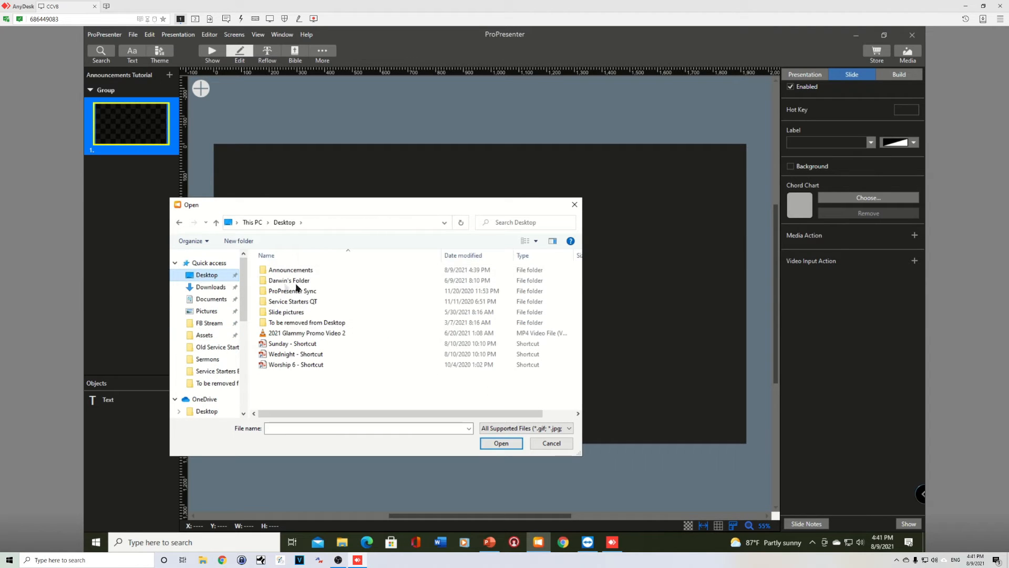
double_click(306, 270)
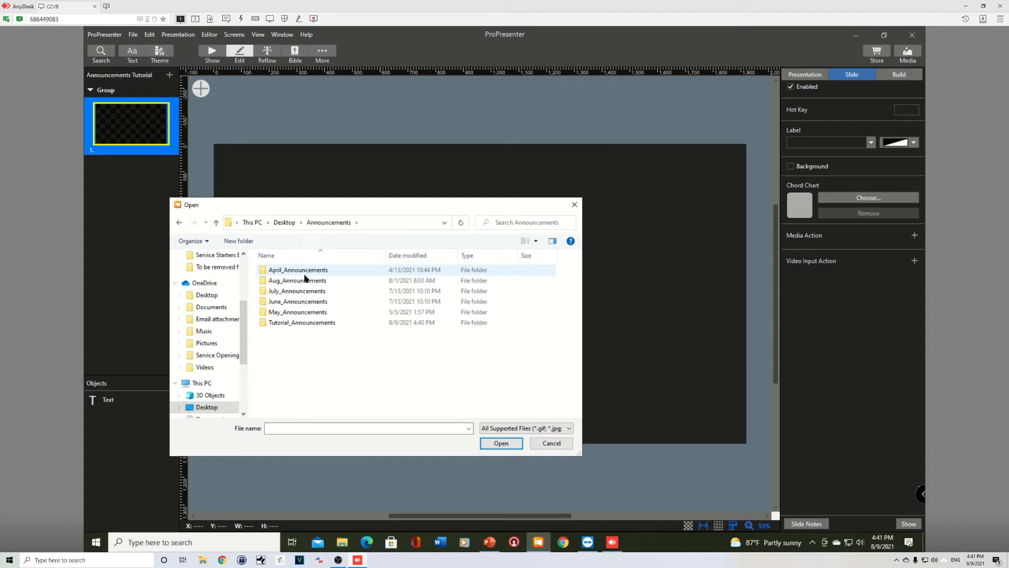
double_click(301, 323)
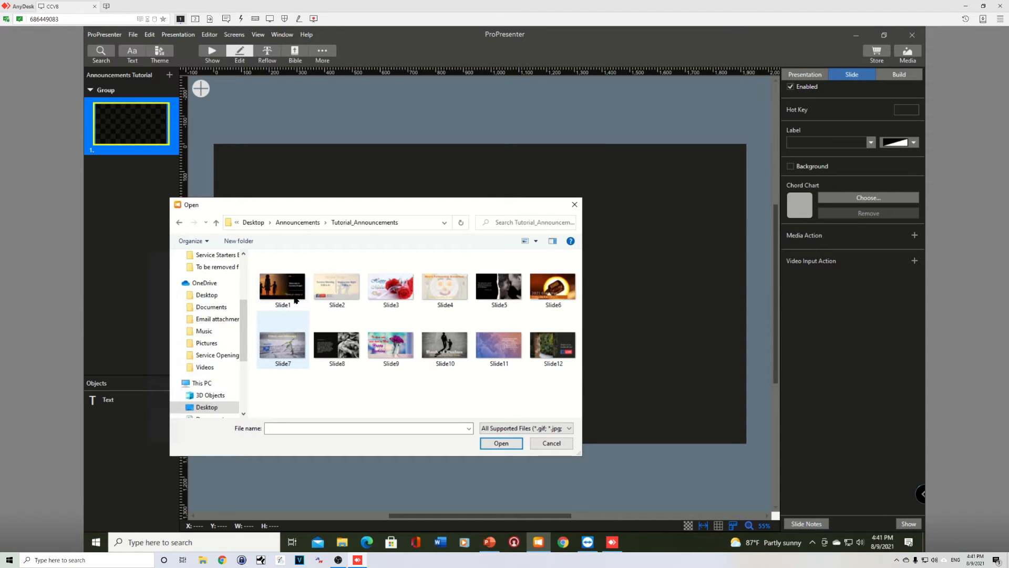
left_click(283, 286)
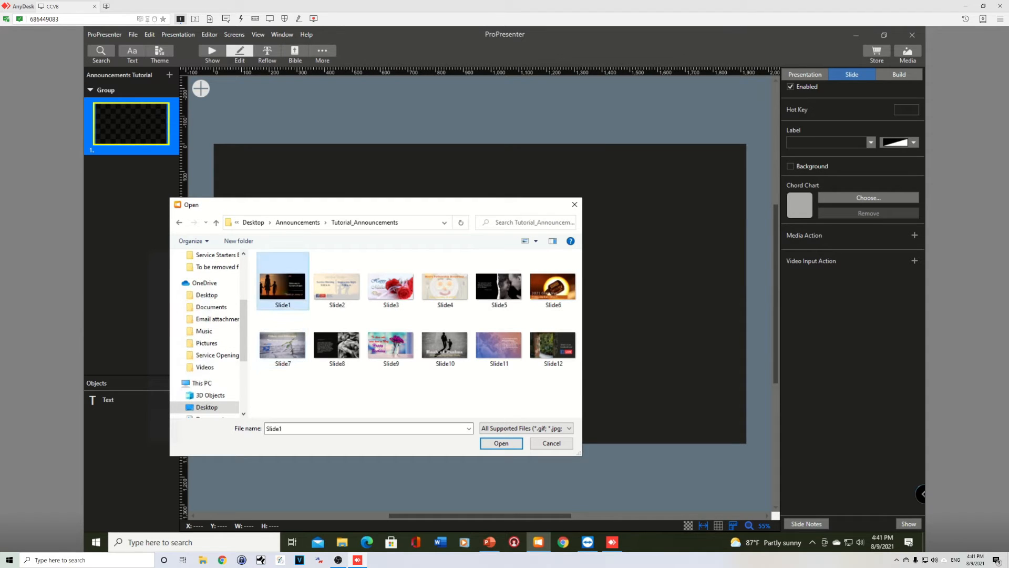
left_click(501, 444)
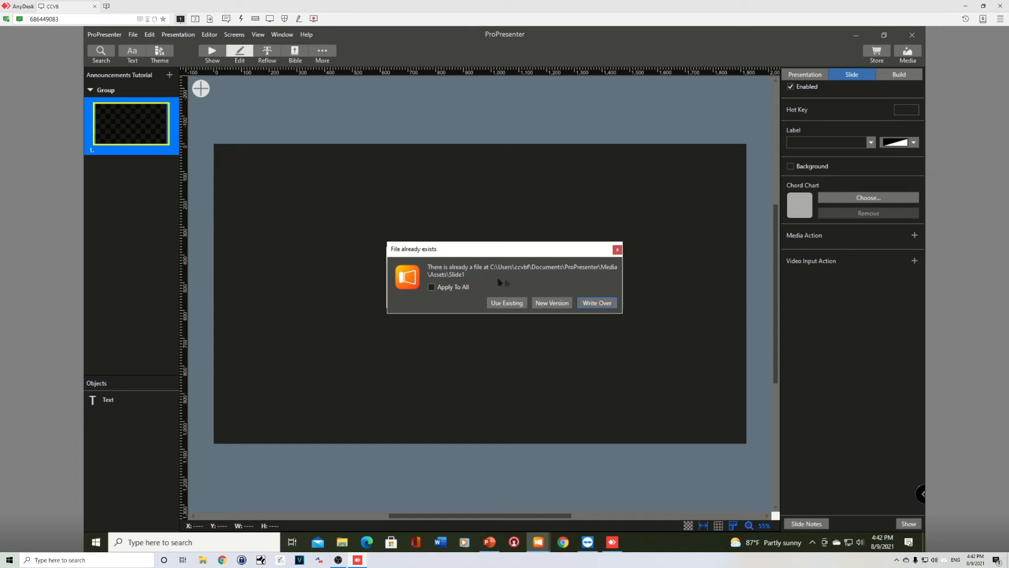
left_click(557, 304)
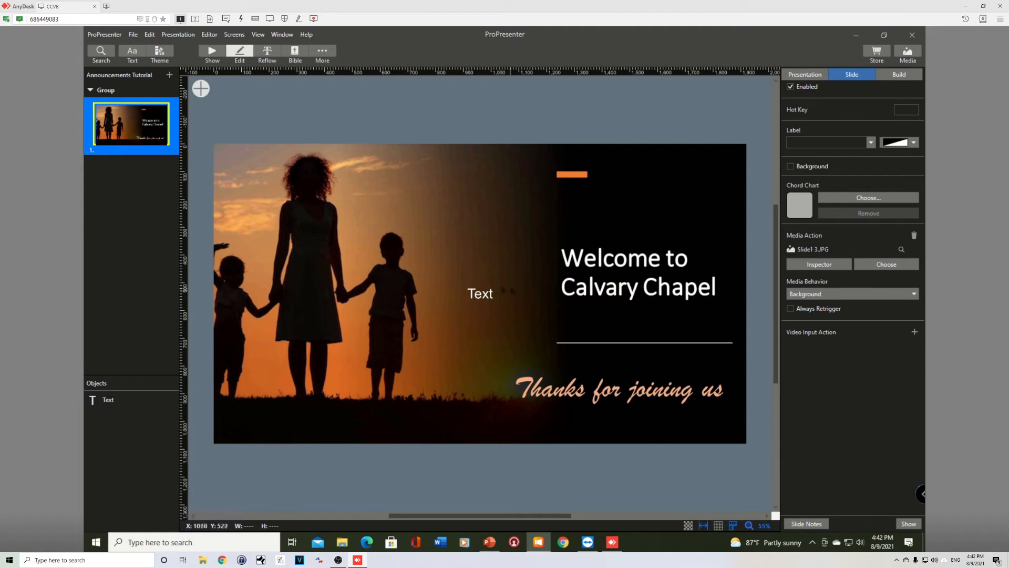
- Delete the placeholder Text object from the first slide and duplicate the slide
left_click(480, 298)
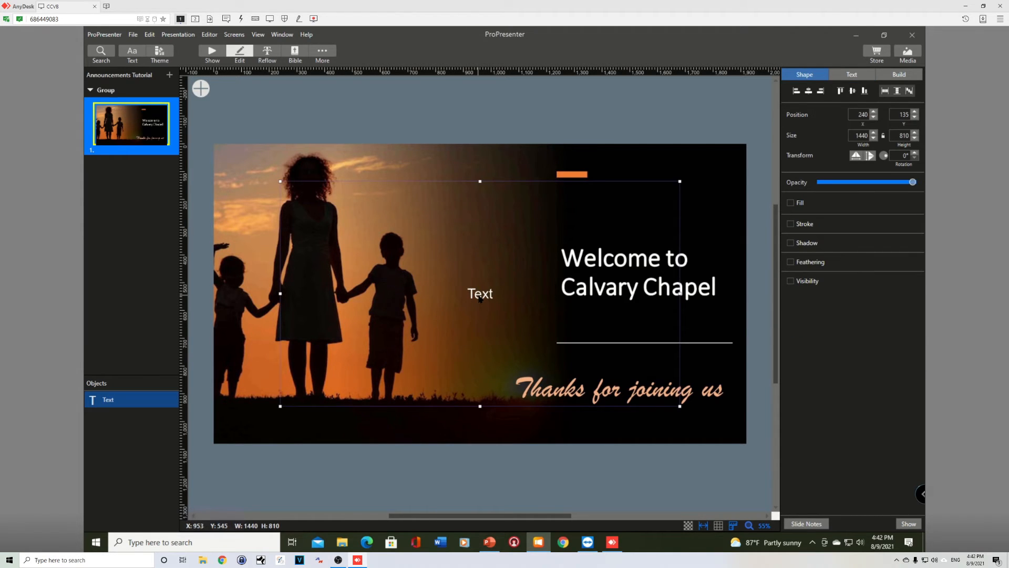
key("Delete")
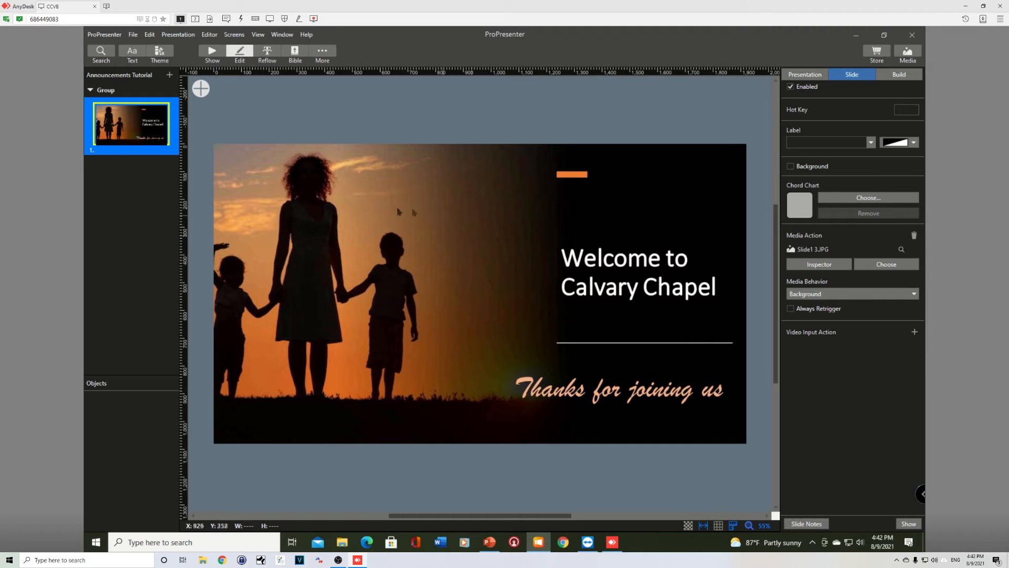
right_click(121, 128)
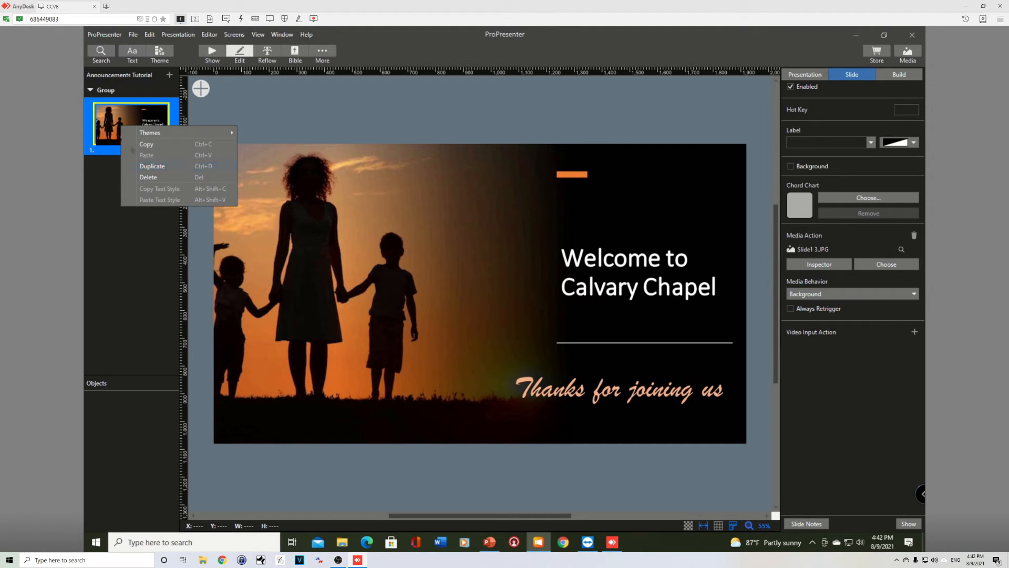
left_click(153, 166)
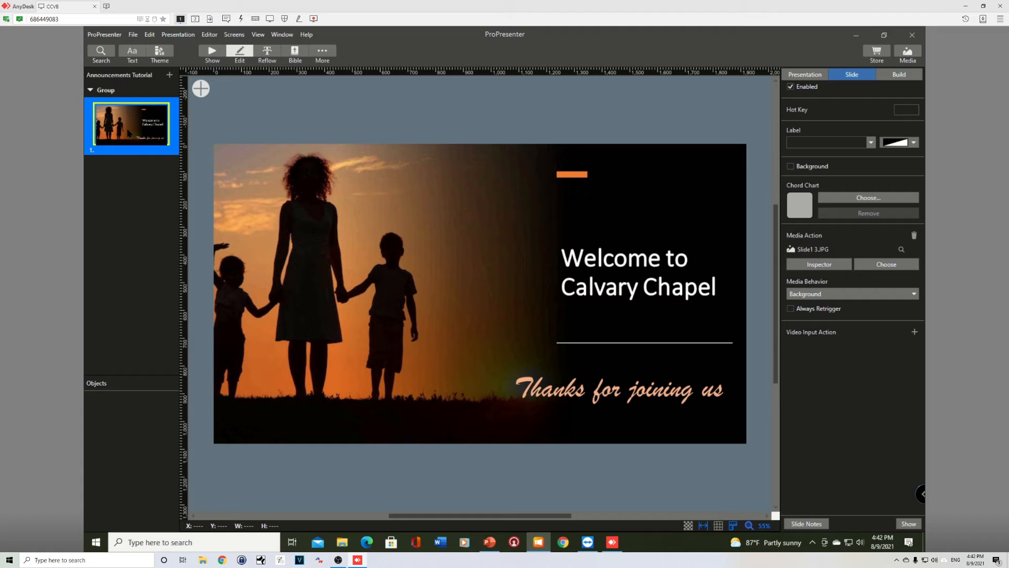
key("ctrl+d")
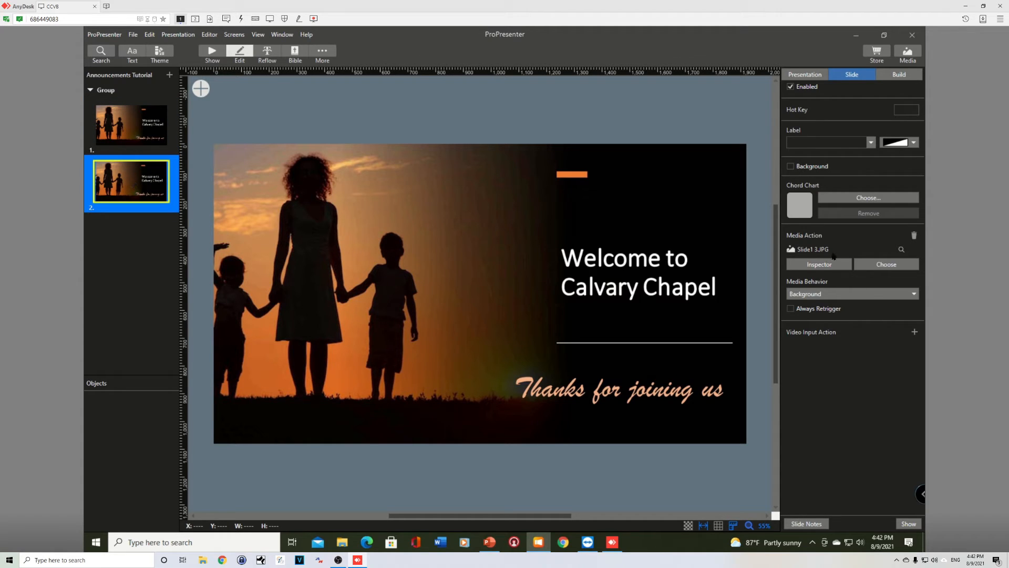
- Replace the second slide's media with Slide2 as a new version and keep its media behavior as Background
left_click(886, 267)
left_click(332, 286)
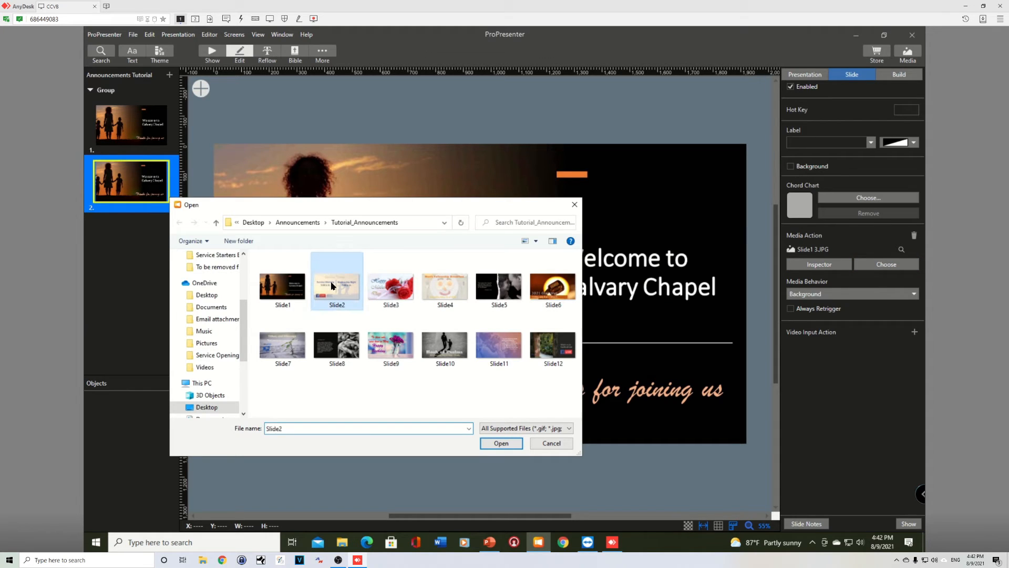
left_click(500, 443)
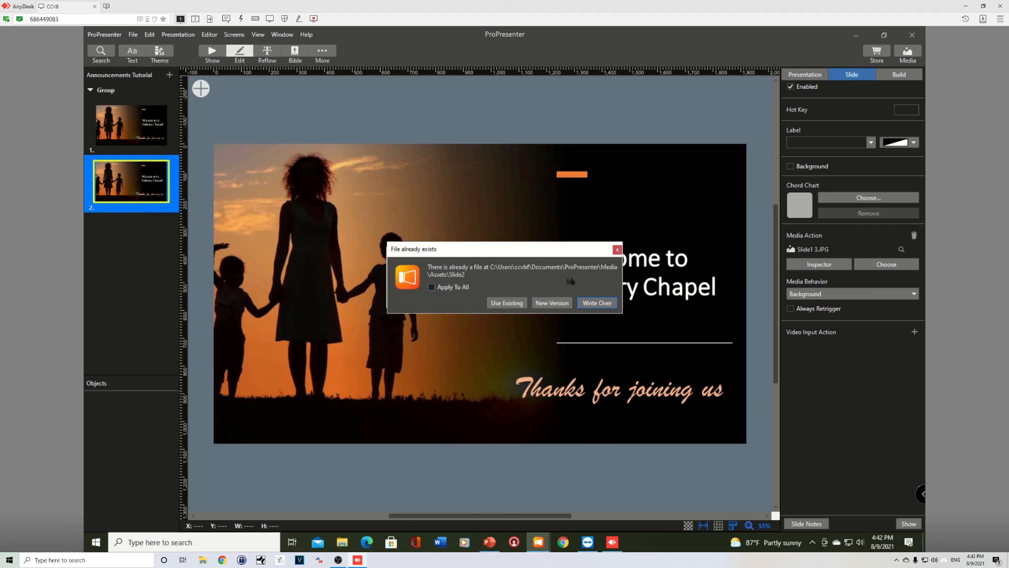
left_click(552, 303)
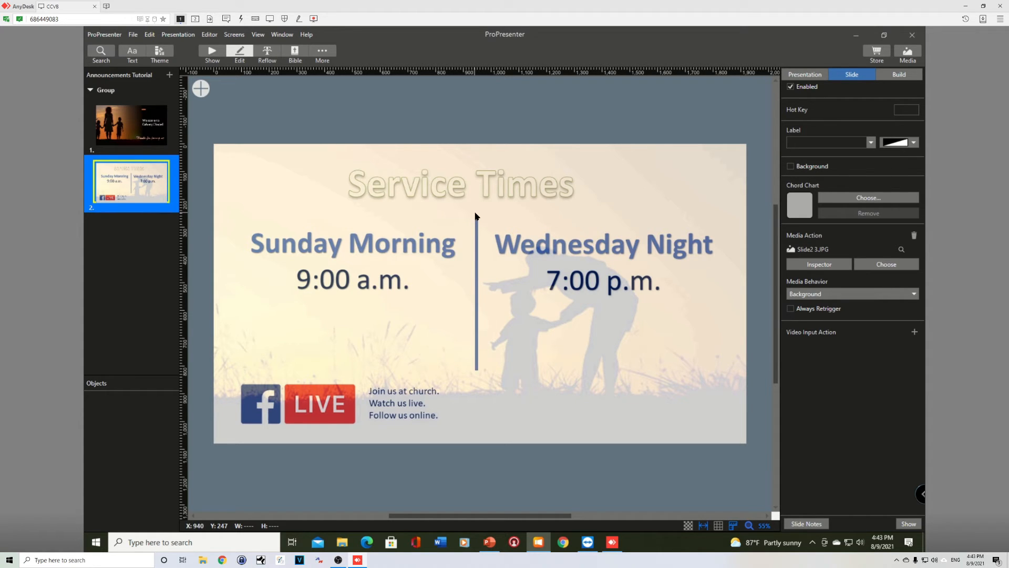
left_click(813, 295)
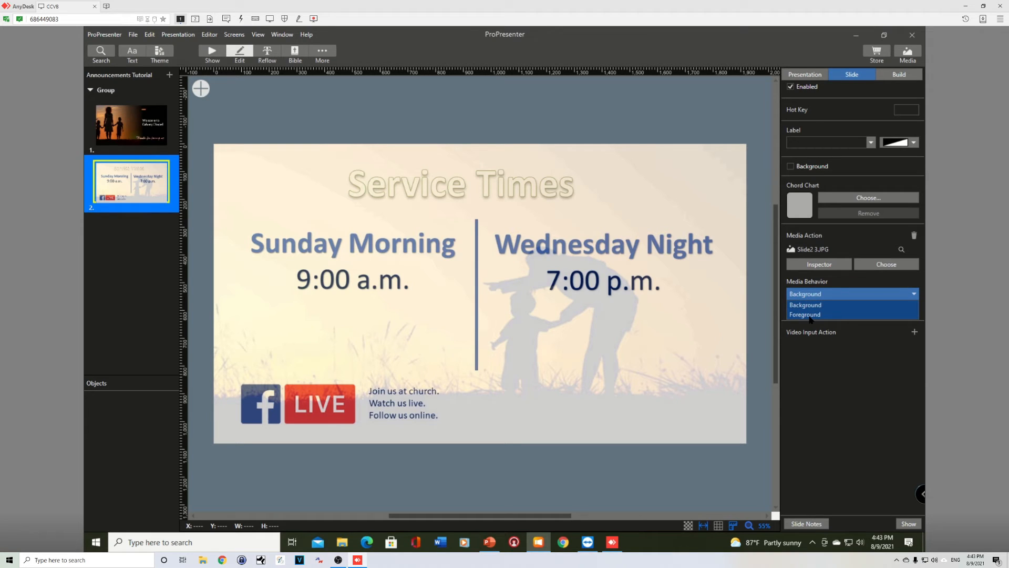
left_click(809, 306)
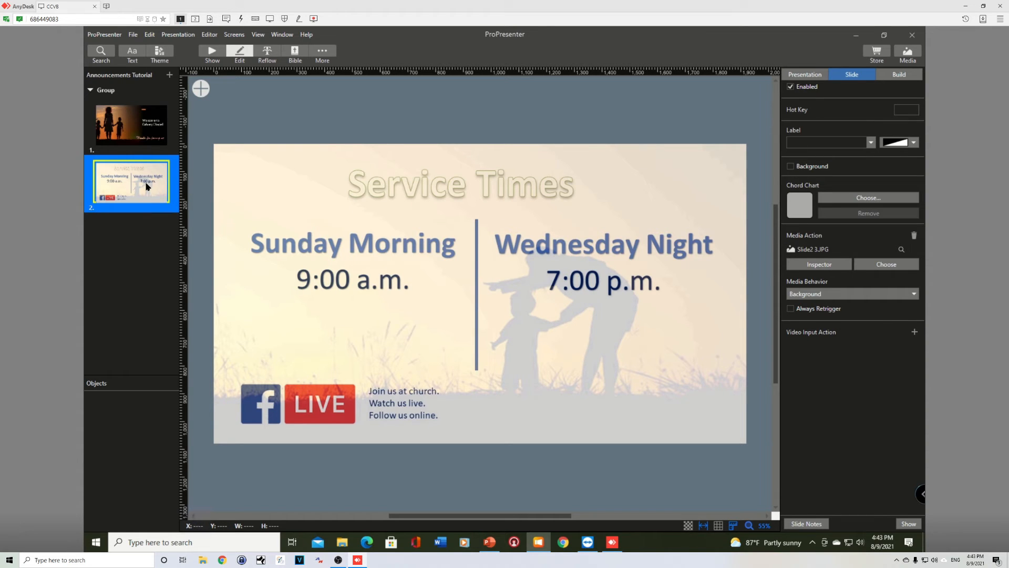
- Duplicate the second slide and replace the copy's media with Slide3, saved as a new version
key("ctrl+d")
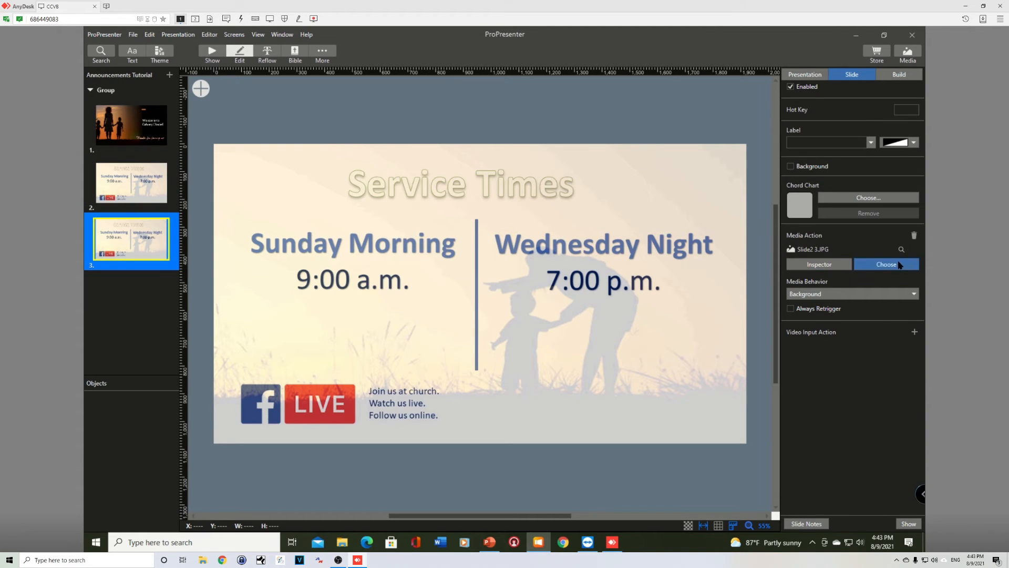
left_click(899, 264)
double_click(393, 284)
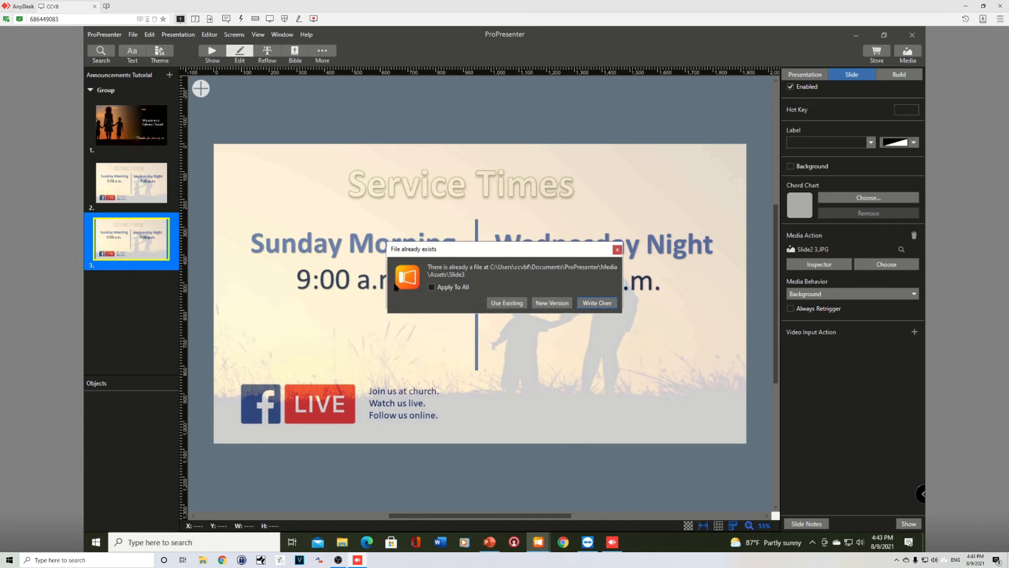
left_click(556, 303)
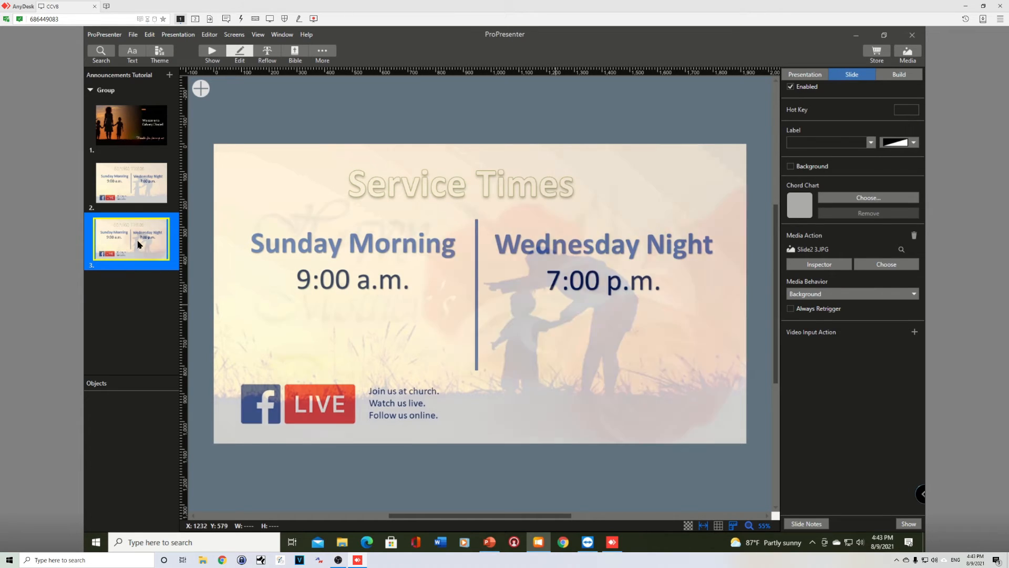
- Duplicate the third slide and replace the copy's media with Slide4, saved as a new version
key("ctrl+d")
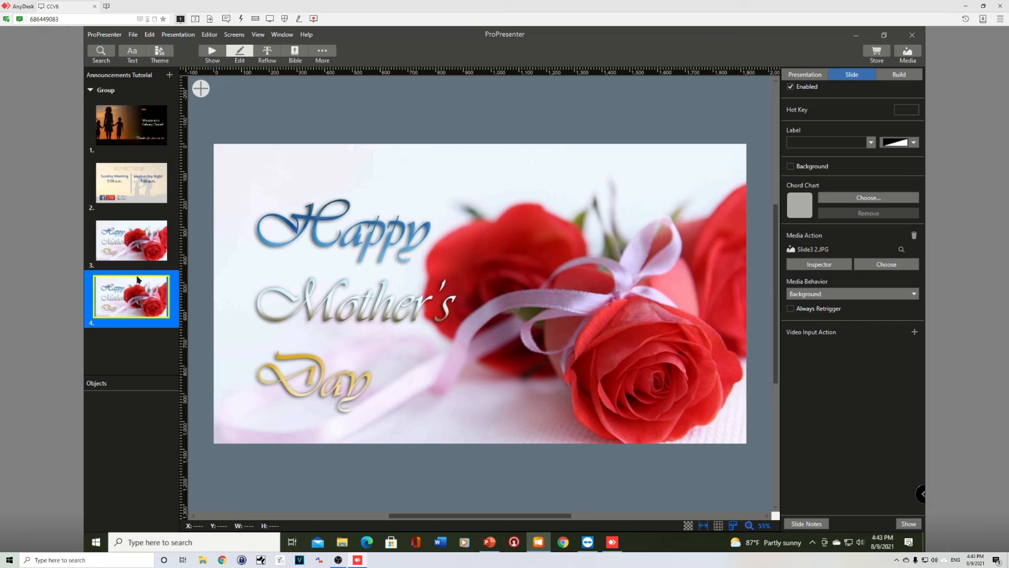
left_click(871, 264)
double_click(456, 286)
left_click(556, 304)
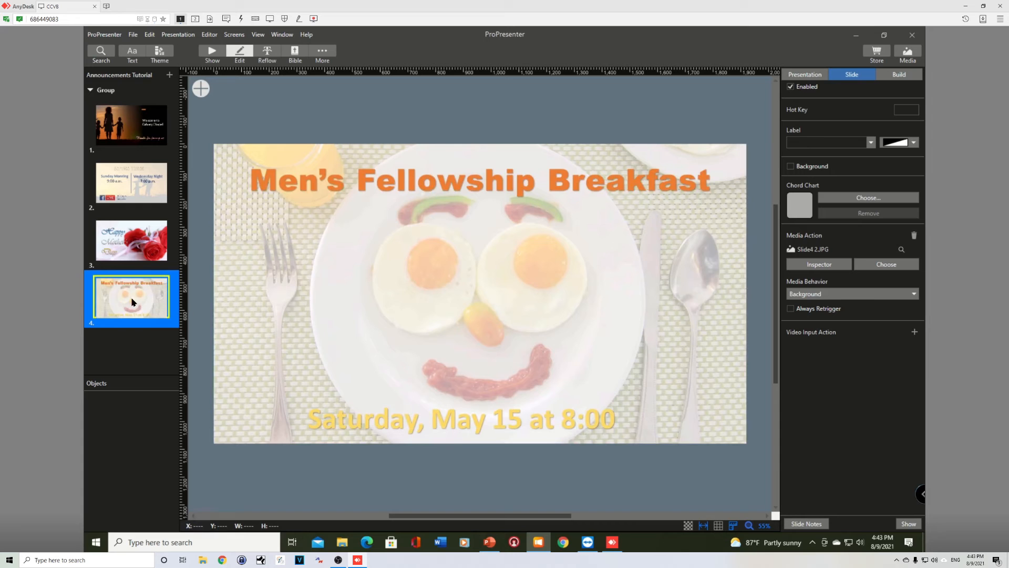
- Duplicate the fourth slide and replace the copy's media with Slide5, saved as a new version
key("ctrl+d")
left_click(874, 267)
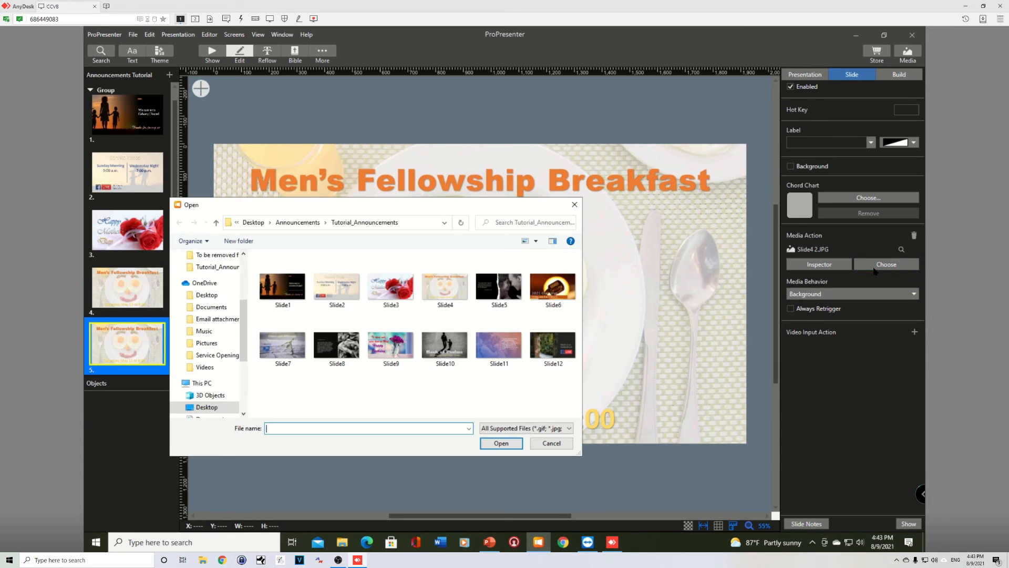
double_click(512, 297)
left_click(553, 303)
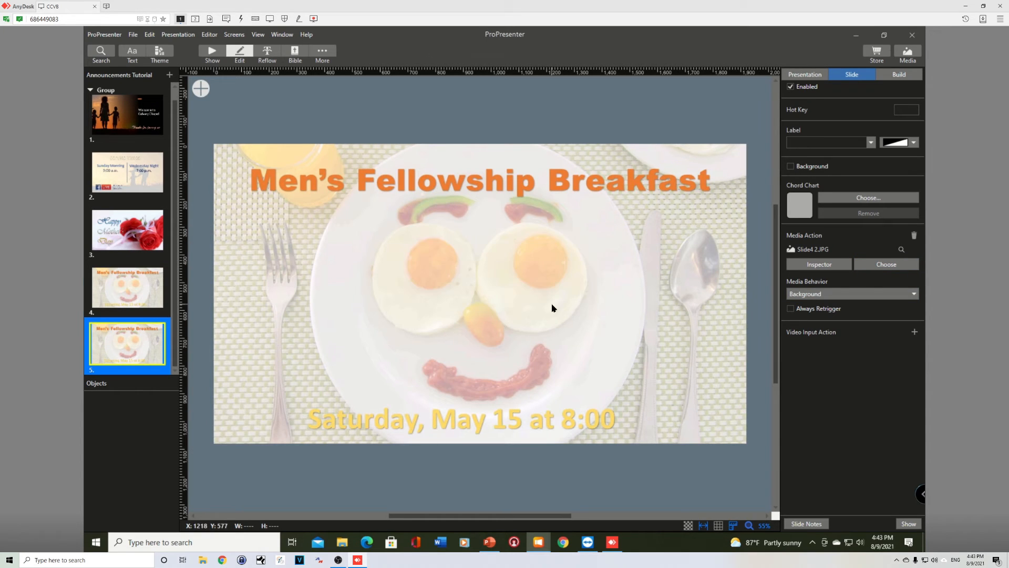
- Duplicate the fifth slide and replace the copy's media with Slide6, saved as a new version
key("ctrl+d")
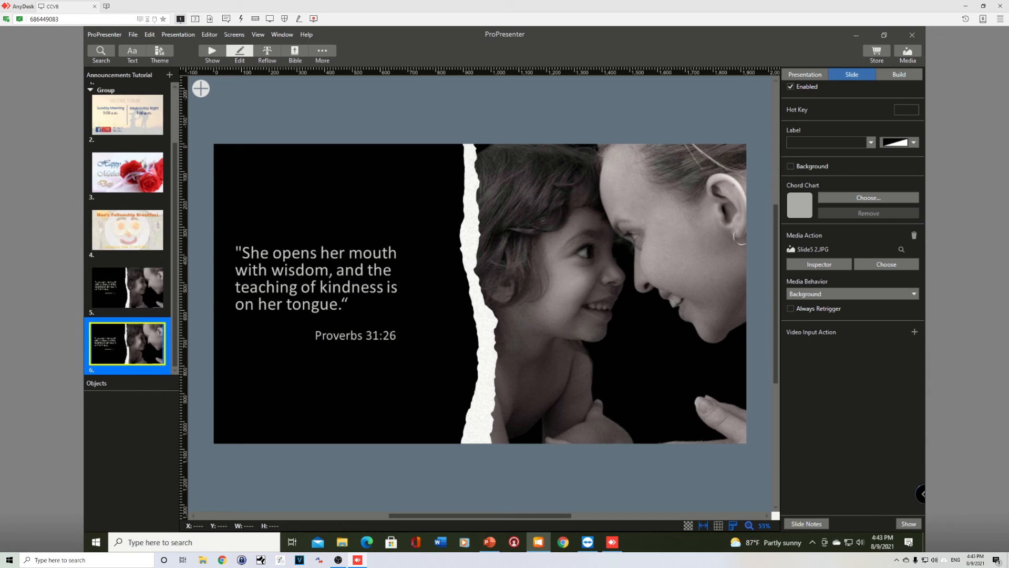
left_click(886, 264)
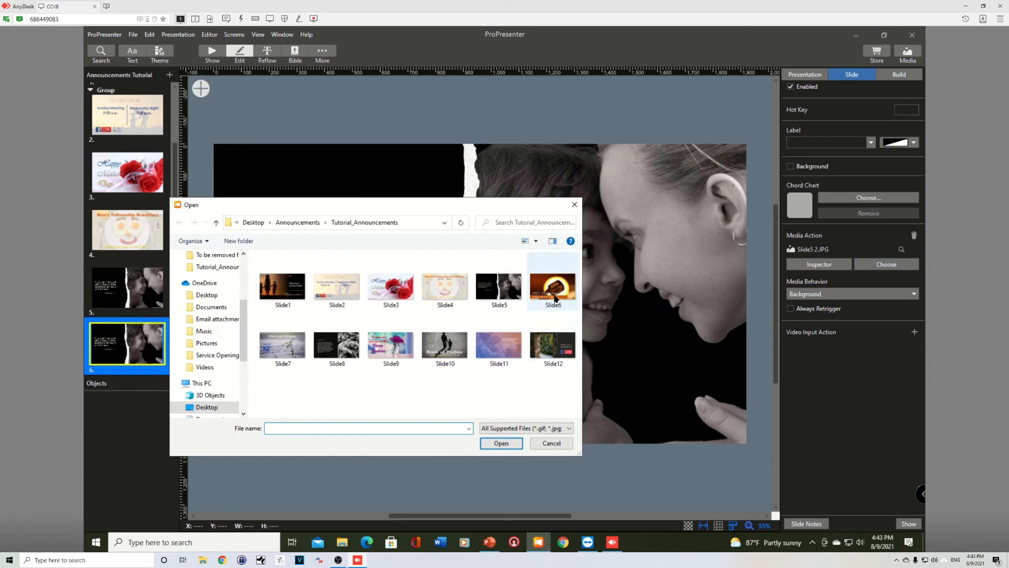
double_click(481, 344)
left_click(552, 304)
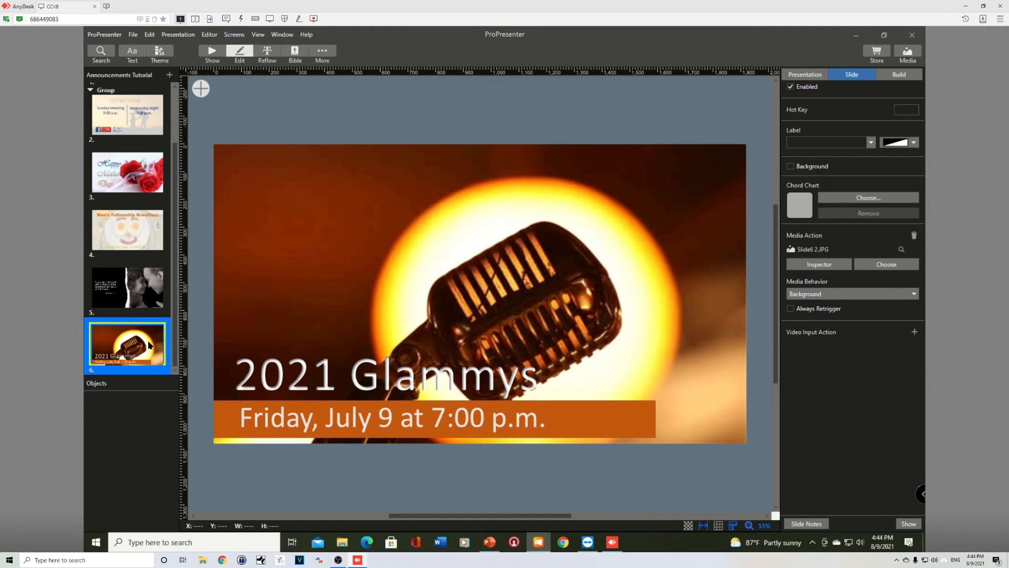
- Duplicate the sixth slide and replace the copy's media with Slide7, saved as a new version
key("ctrl+d")
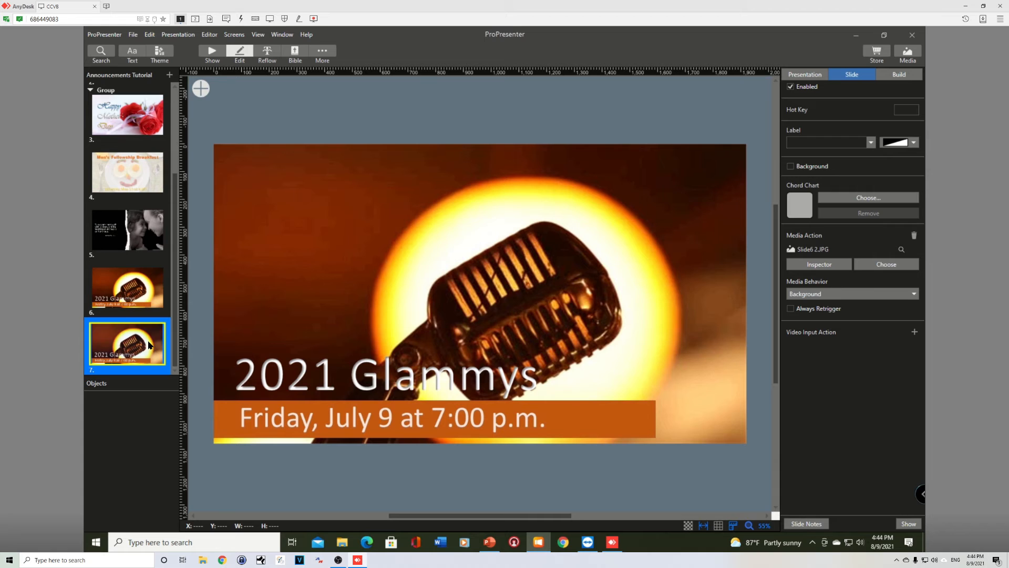
left_click(887, 265)
double_click(284, 349)
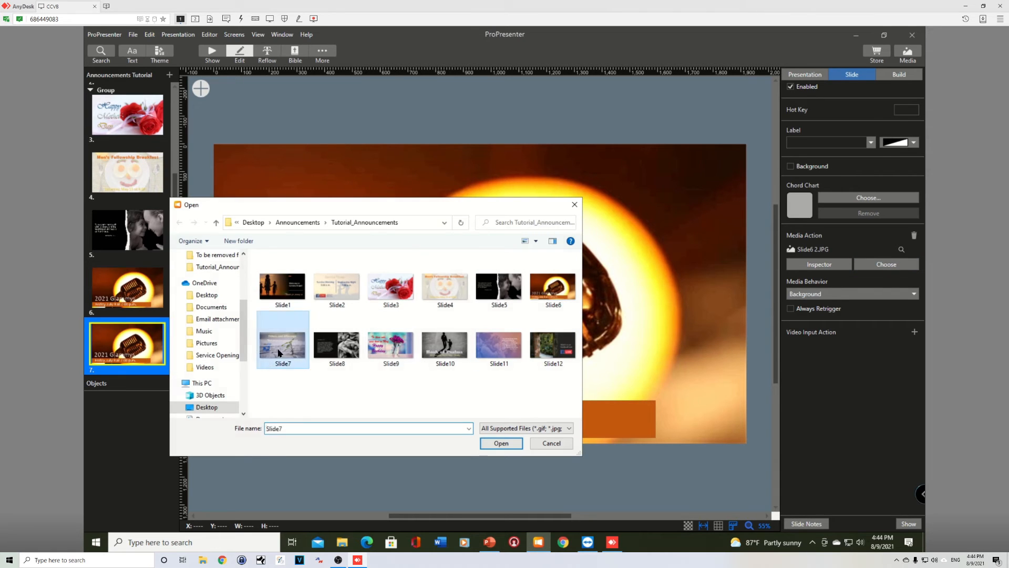
left_click(552, 303)
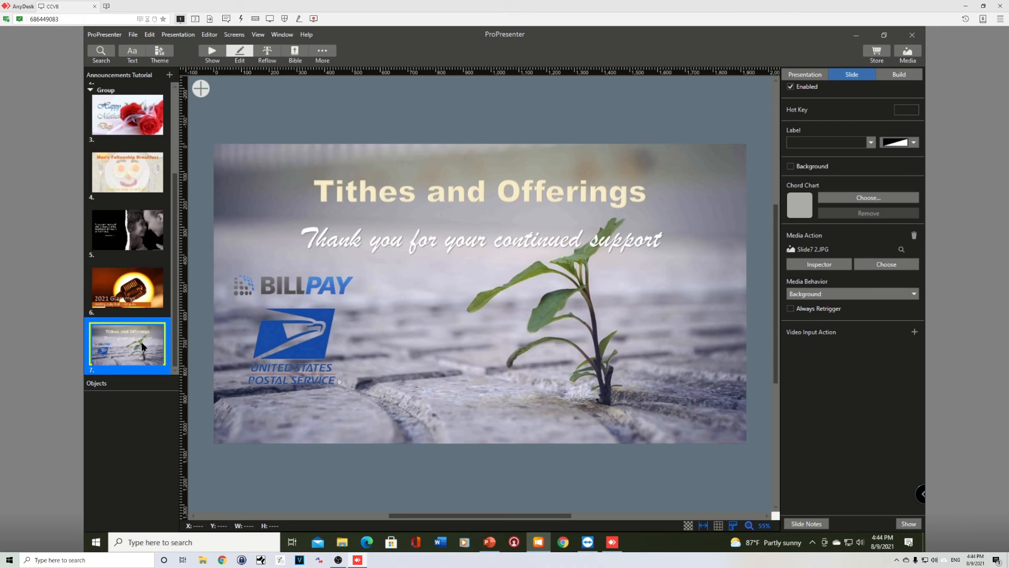
- Duplicate the seventh slide and replace the copy's media with Slide8, saved as a new version
key("ctrl+d")
left_click(875, 264)
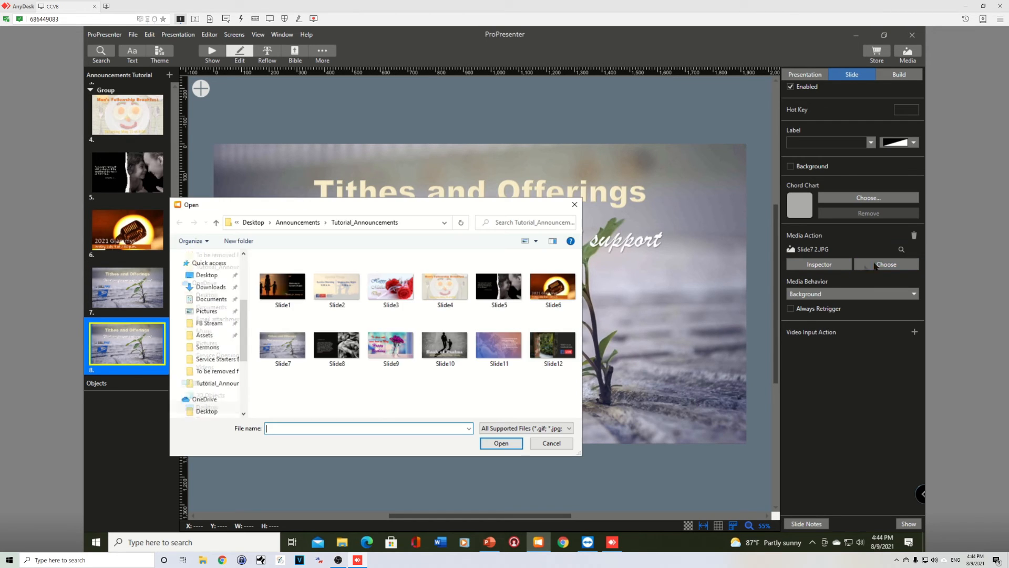
double_click(339, 346)
left_click(545, 304)
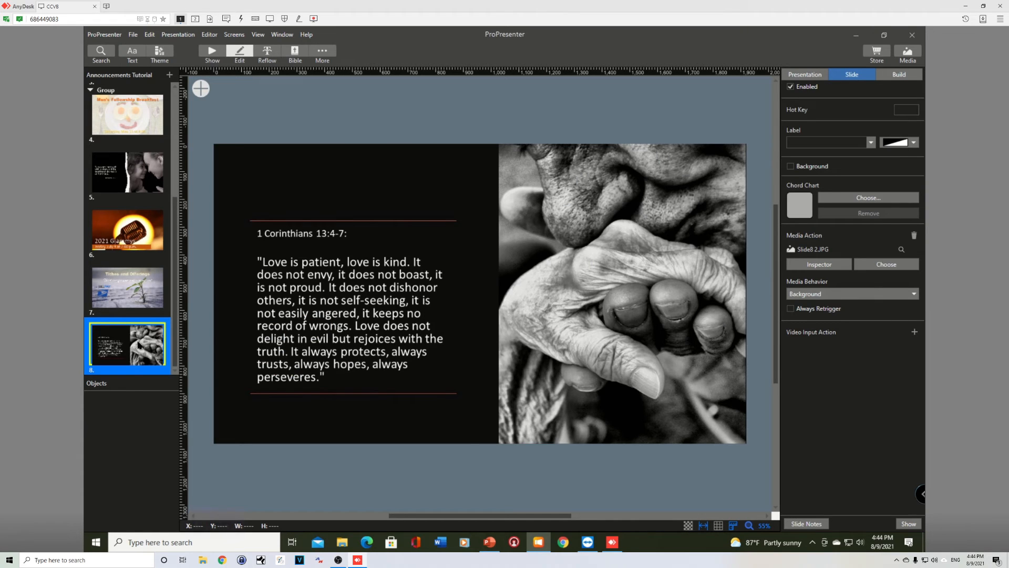
- Duplicate the eighth slide and replace the copy's media with Slide9, saved as a new version
key("ctrl+d")
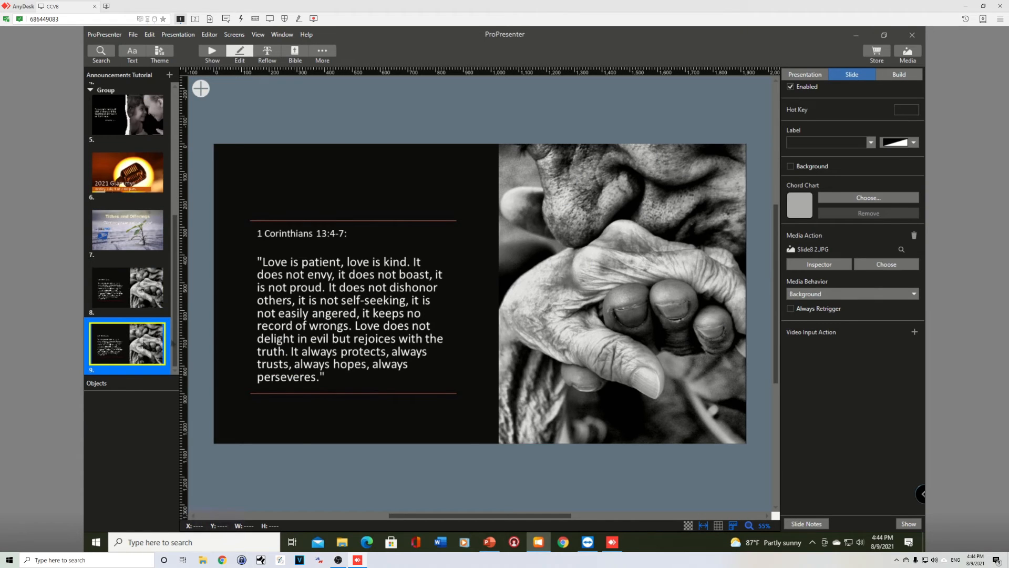
left_click(871, 263)
double_click(398, 348)
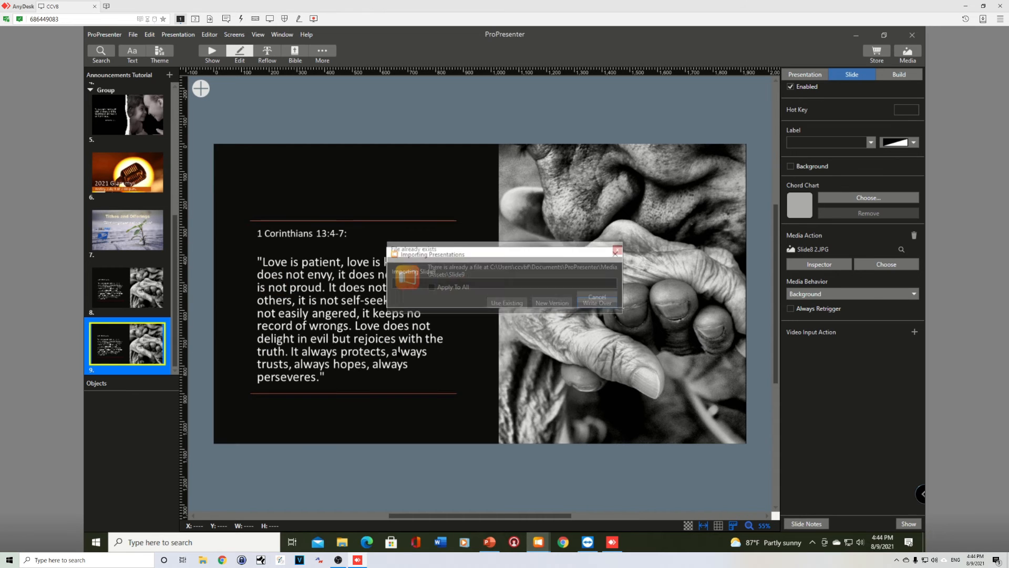
left_click(558, 306)
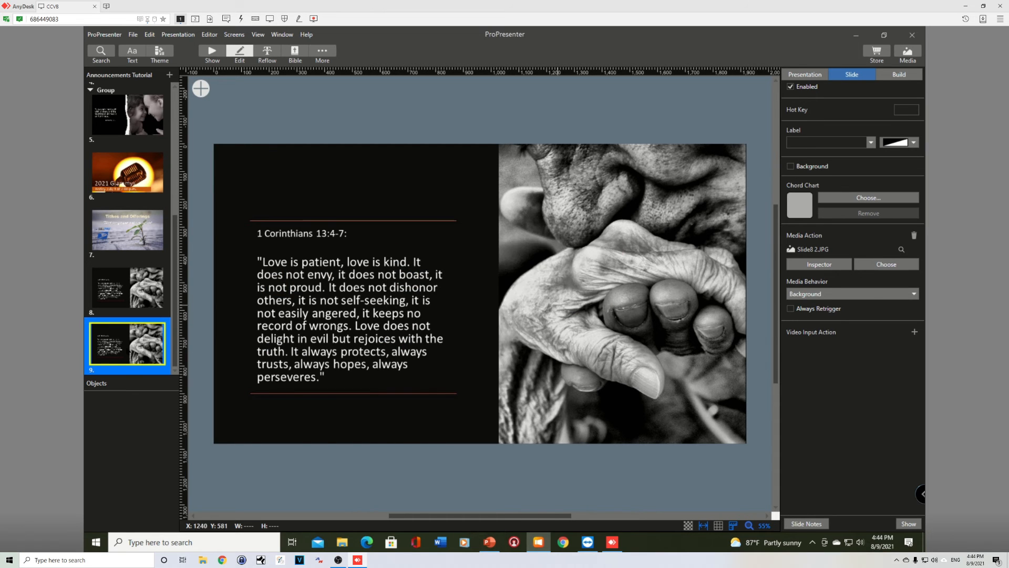
- Duplicate the ninth slide and replace the copy's media with Slide10, saved as a new version
key("ctrl+d")
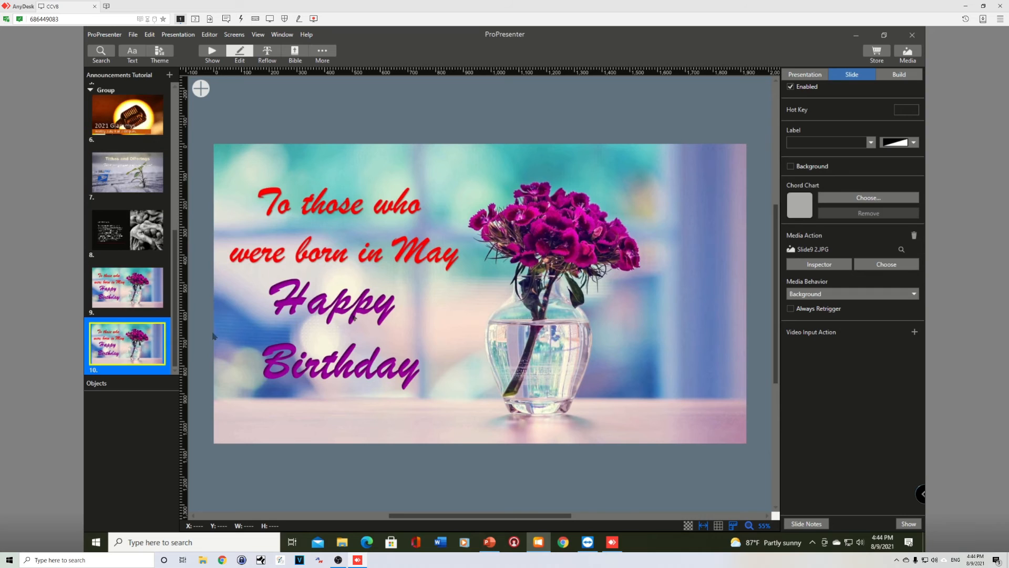
left_click(884, 267)
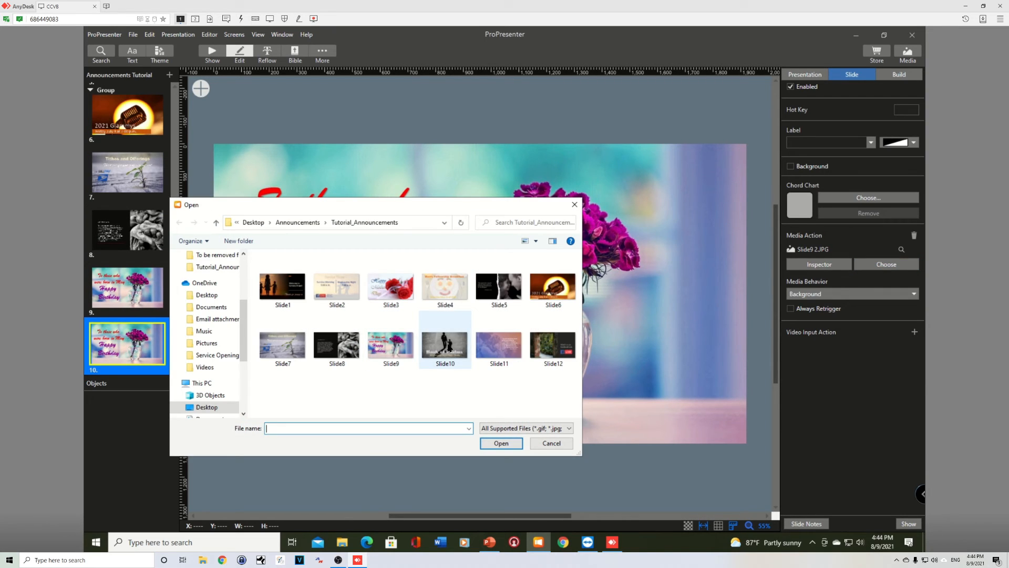
double_click(447, 348)
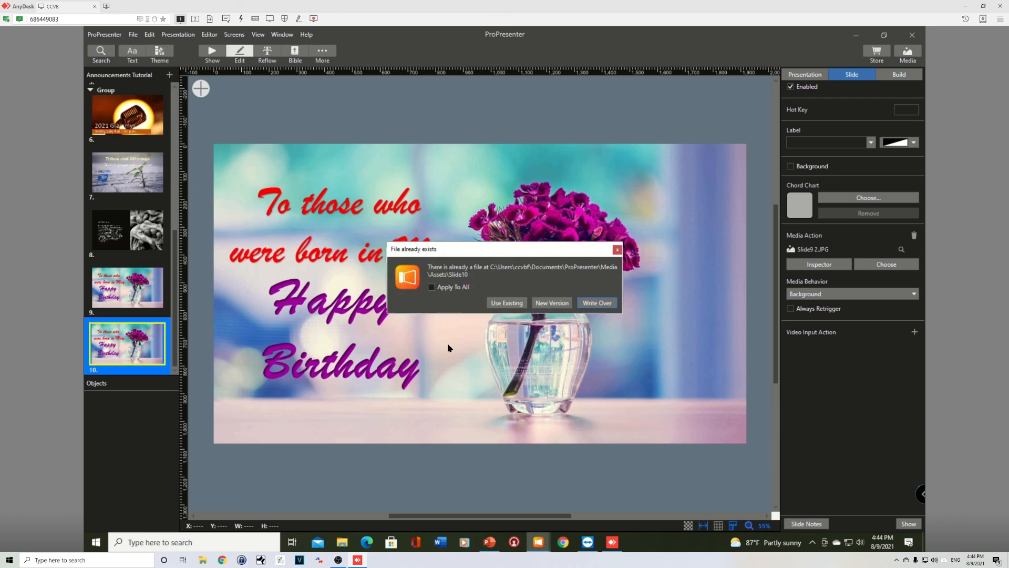
left_click(551, 302)
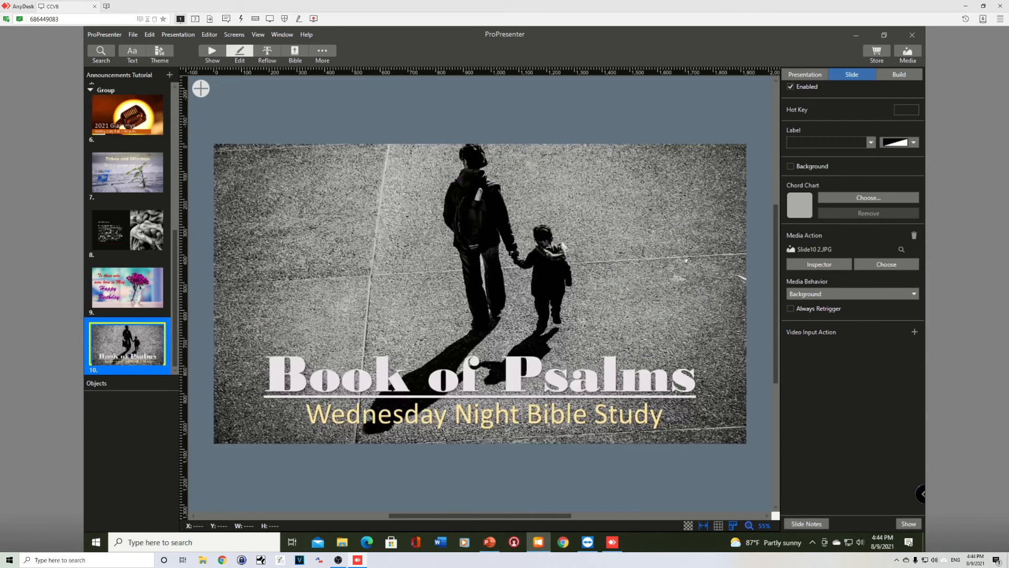
- Duplicate the tenth slide and replace the copy's media with Slide11, saved as a new version
key("ctrl+d")
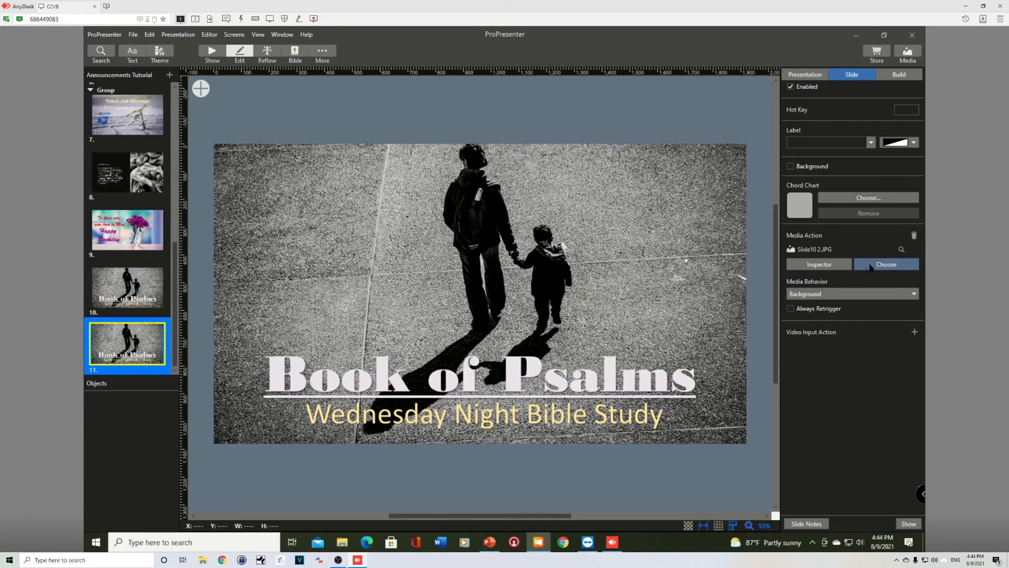
left_click(872, 267)
double_click(493, 351)
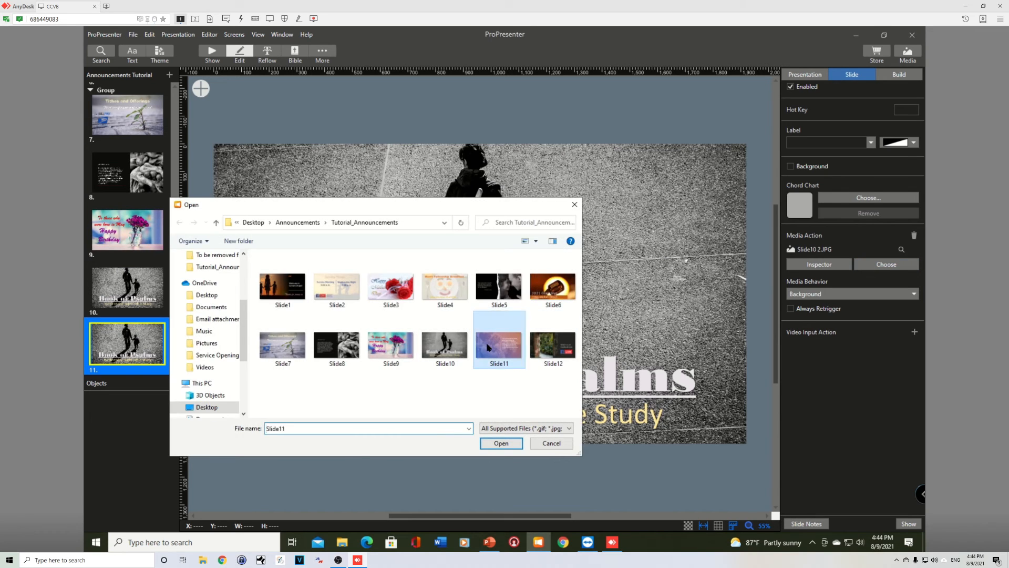
left_click(552, 304)
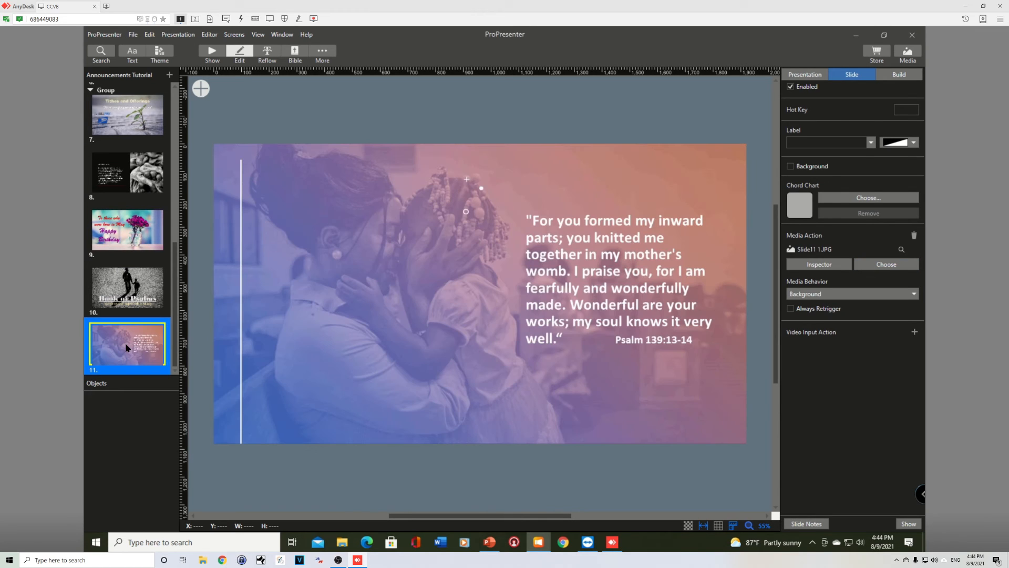
- Duplicate the eleventh slide and replace the copy's media with Slide12, saved as a new version
key("ctrl+d")
left_click(886, 263)
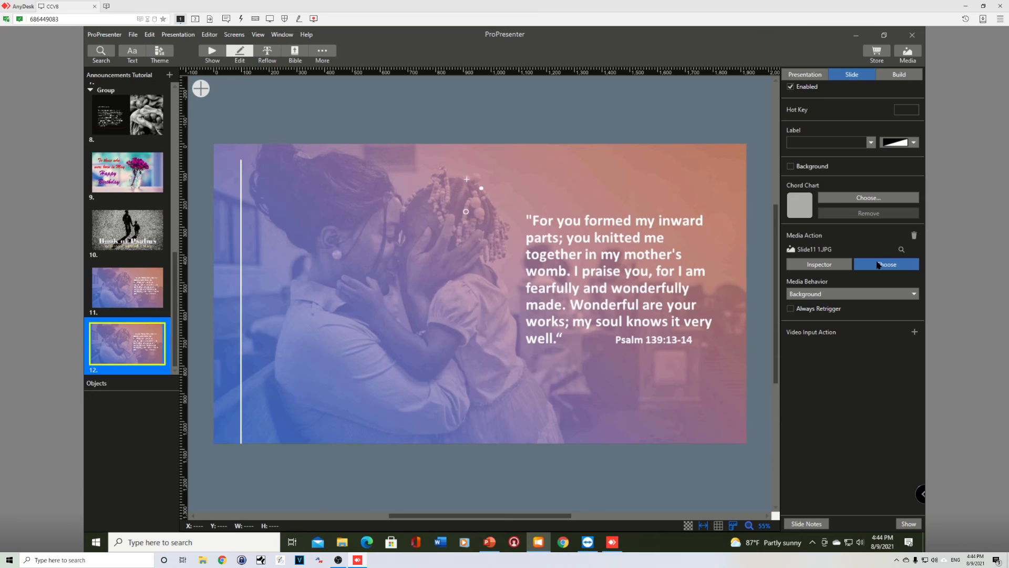
left_click(553, 344)
double_click(548, 348)
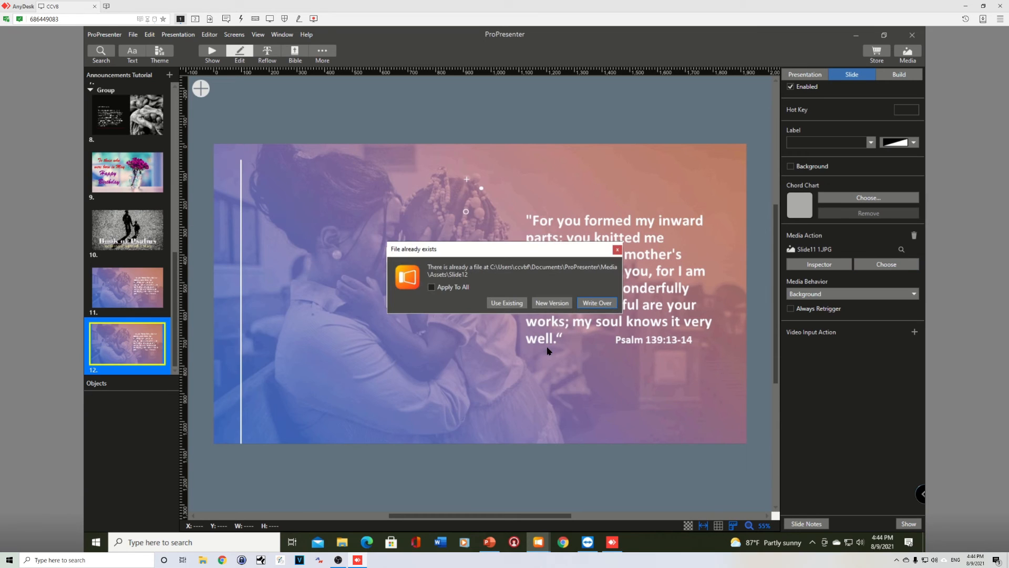
left_click(550, 304)
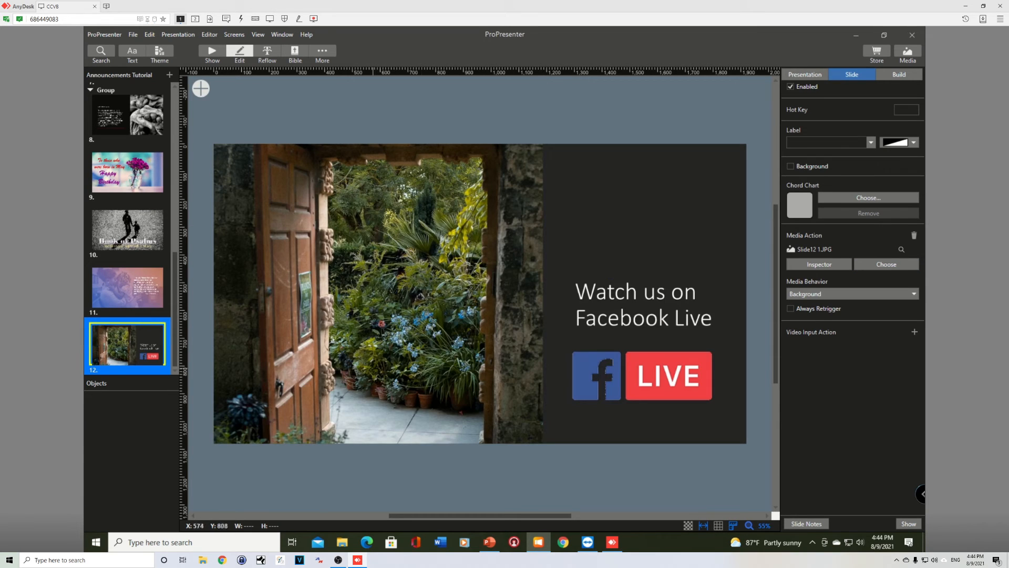
- Switch to Show mode and trigger the first slide of the presentation
scroll(141, 294, "up", 16)
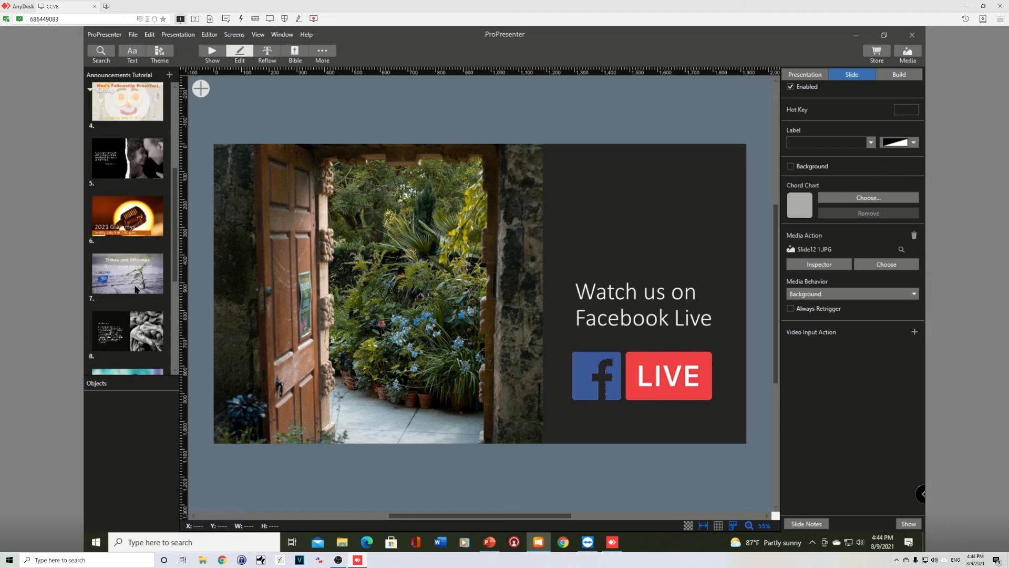
left_click(212, 53)
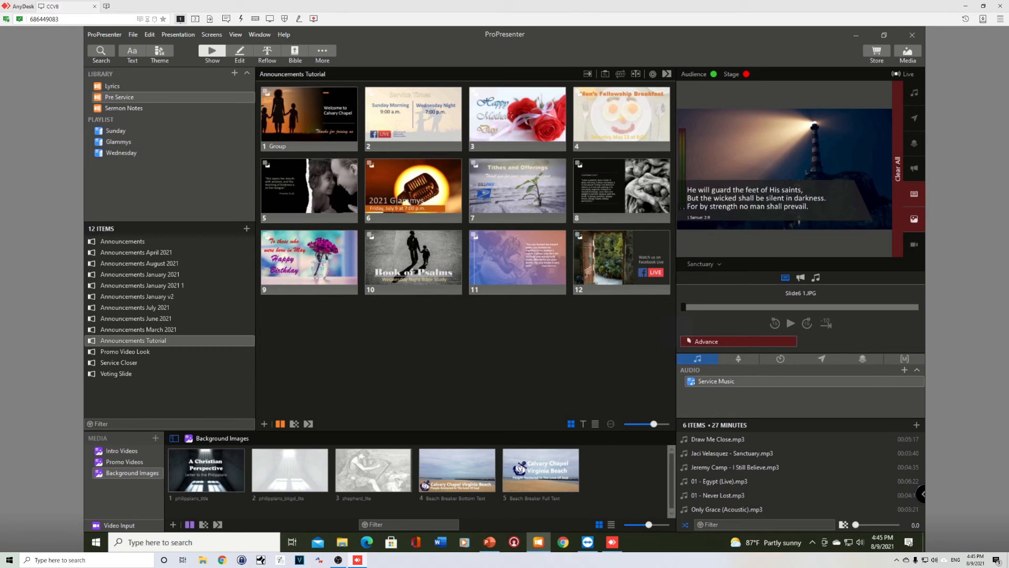
left_click(310, 117)
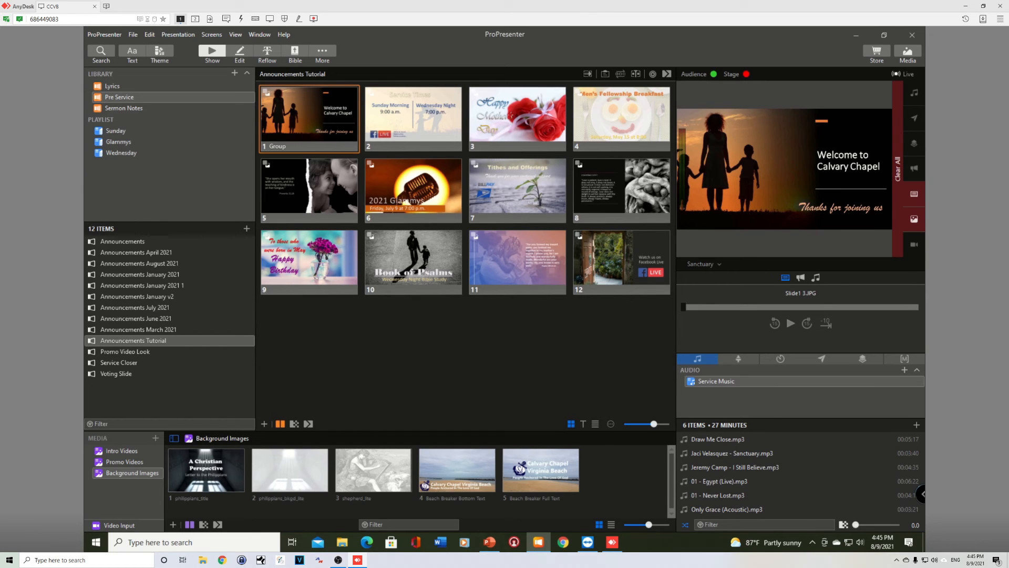
- Add an Audience Look action set to Announcements on the first slide
right_click(292, 110)
left_click(371, 363)
right_click(309, 105)
mouse_move(344, 189)
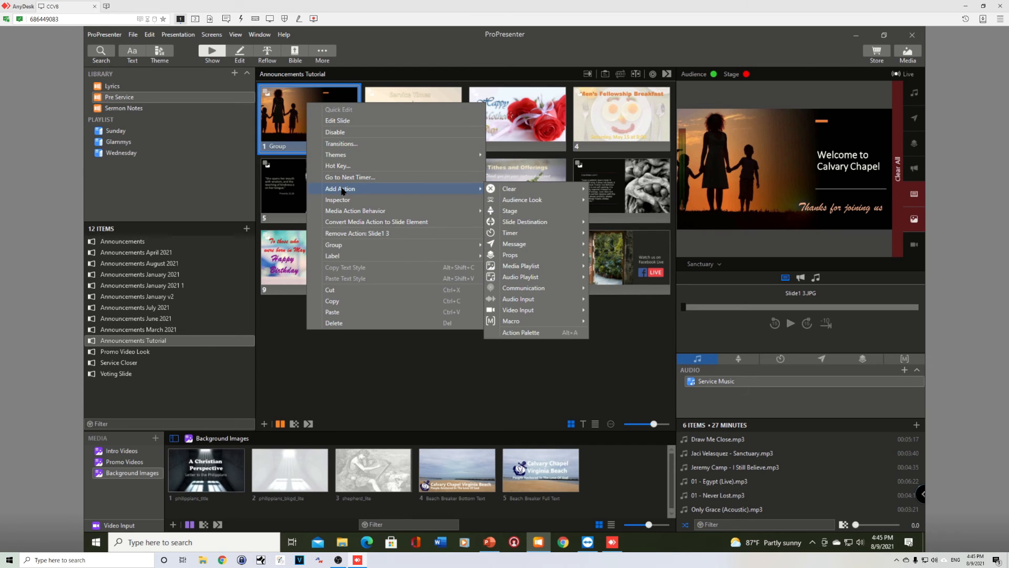
mouse_move(526, 204)
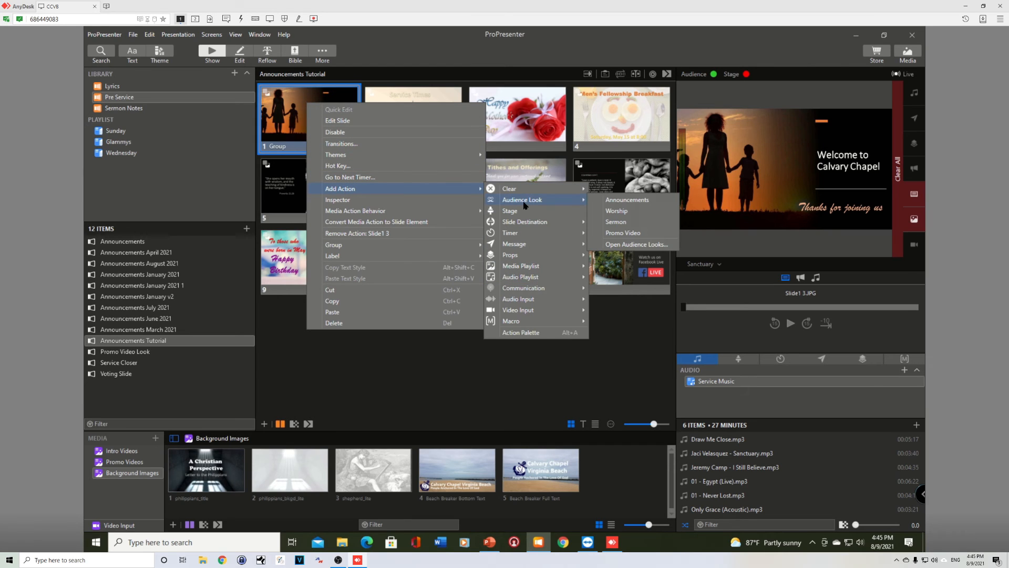
left_click(626, 201)
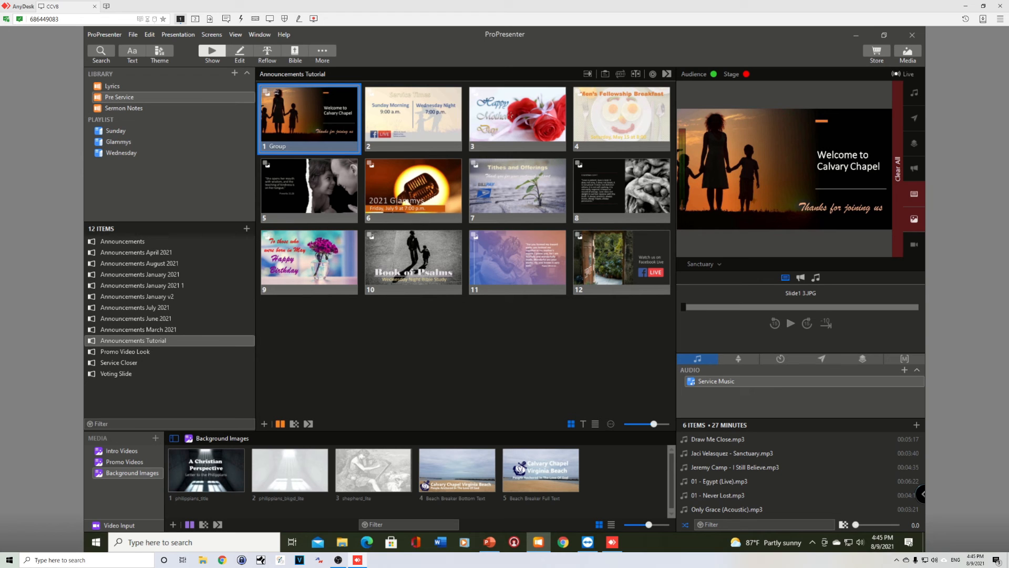
- Preview the slides on the Live Stream screen, then return the preview to the Sanctuary screen
left_click(701, 264)
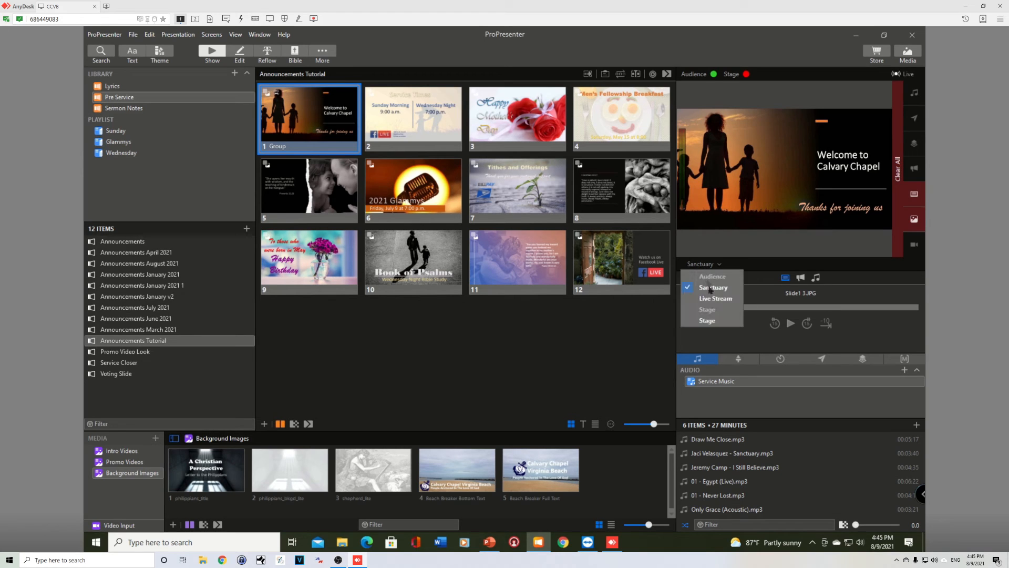
left_click(710, 297)
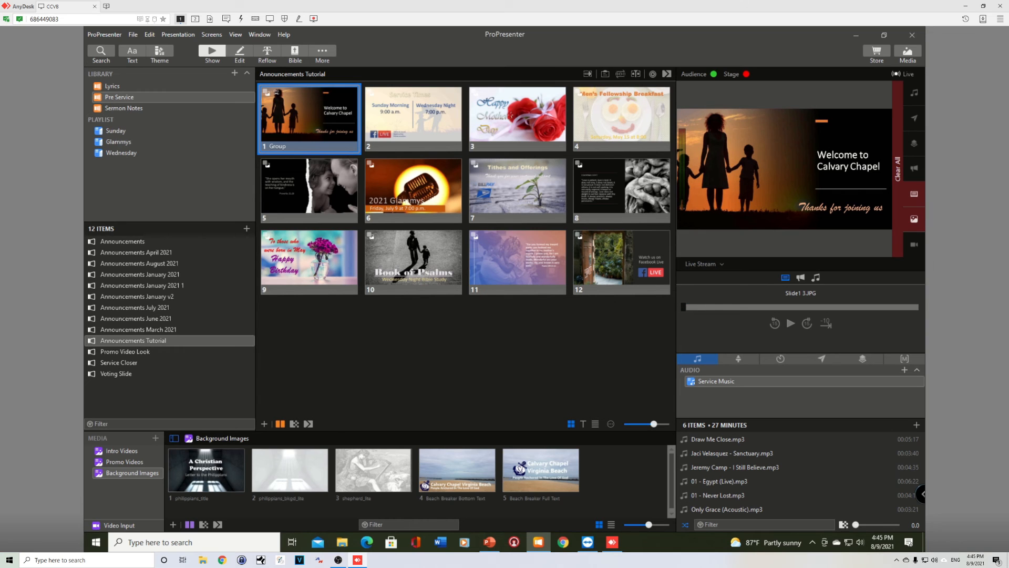
left_click(402, 115)
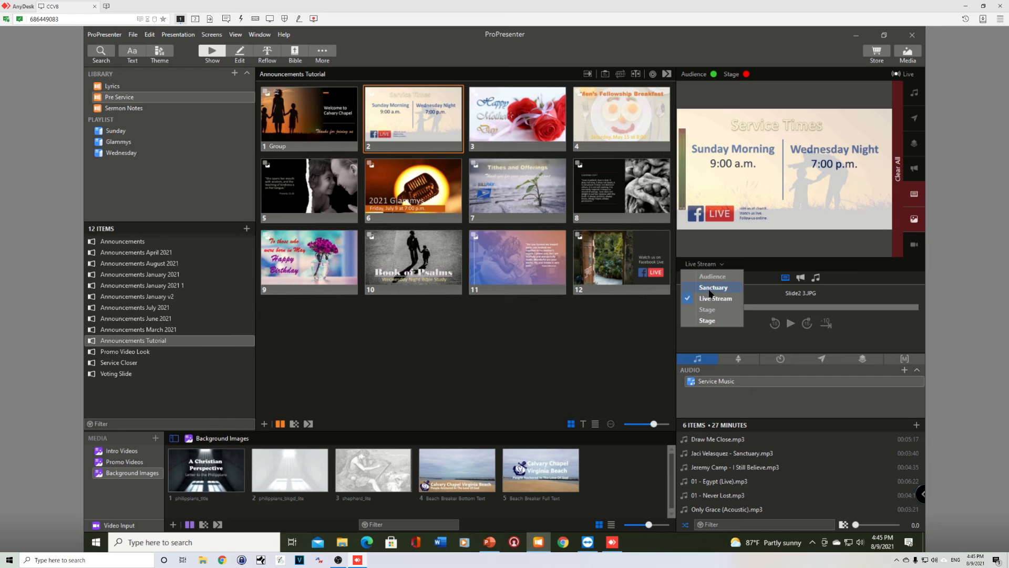
left_click(710, 288)
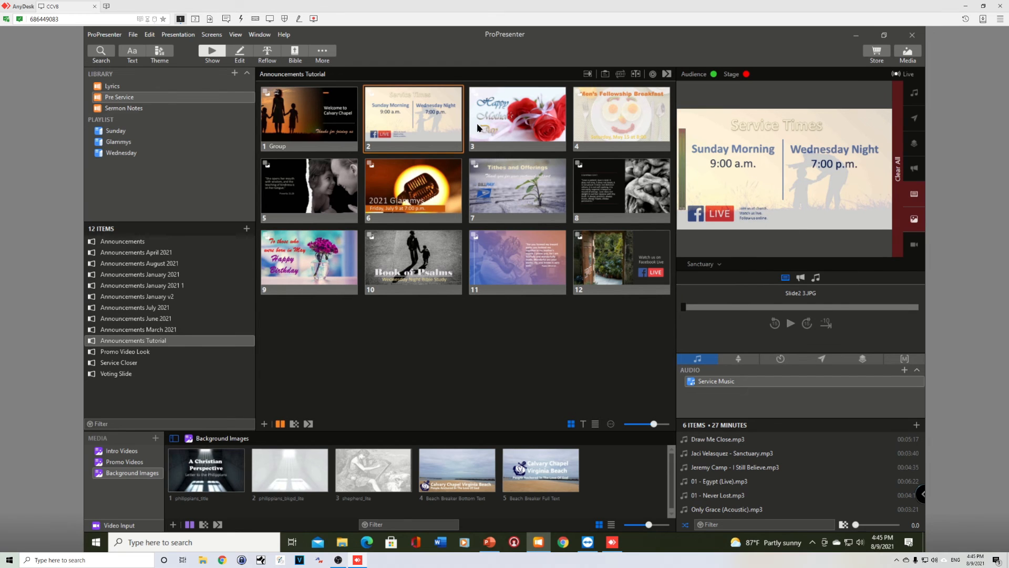
left_click(527, 114)
left_click(304, 116)
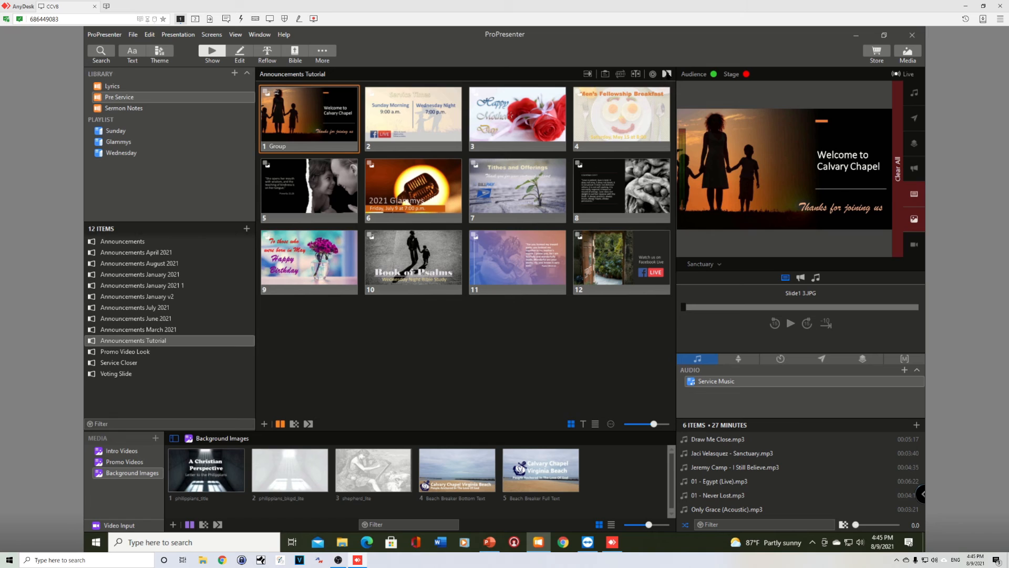
- Set the presentation's transition to Dissolve
left_click(667, 74)
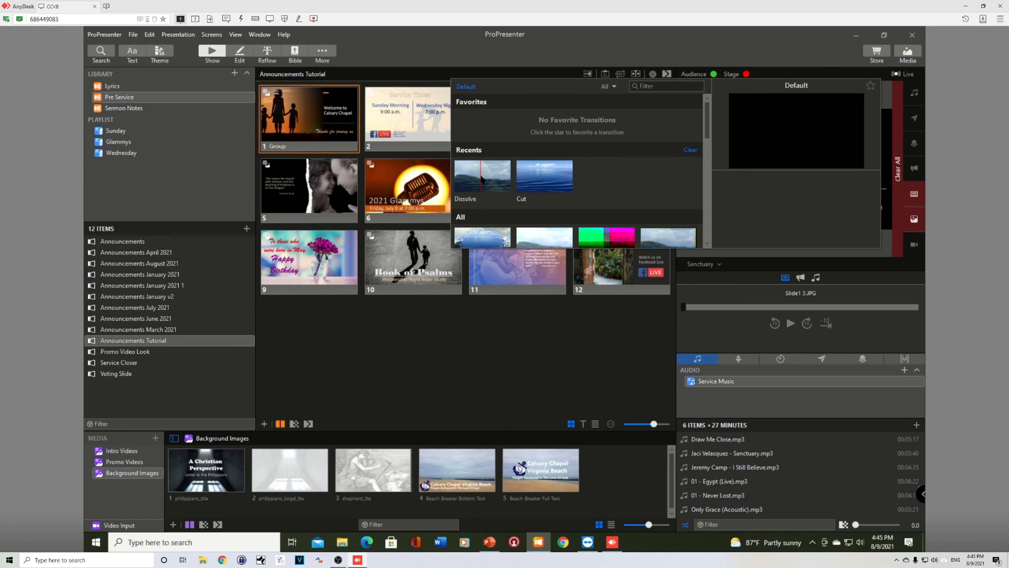
left_click(482, 179)
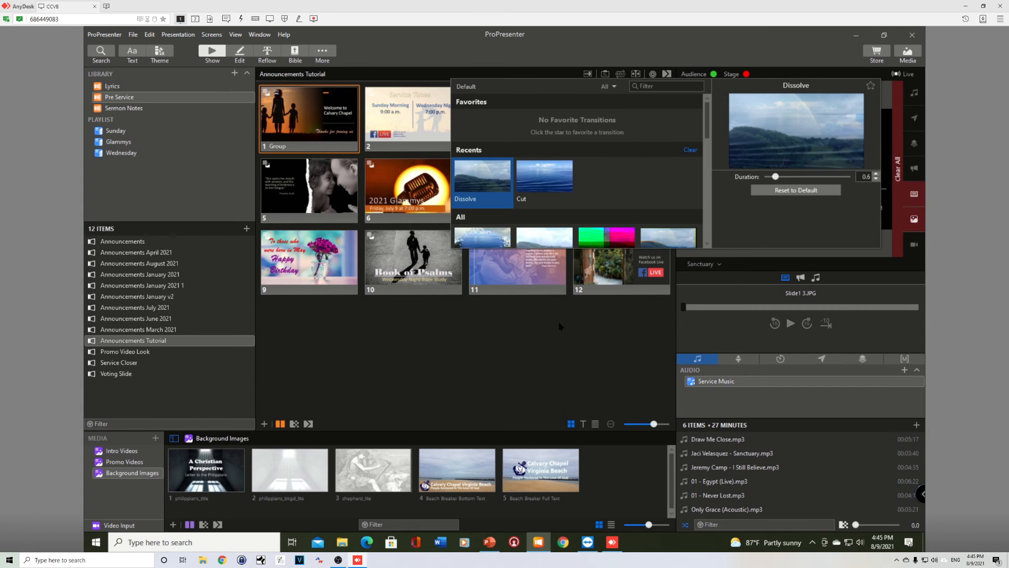
left_click(560, 325)
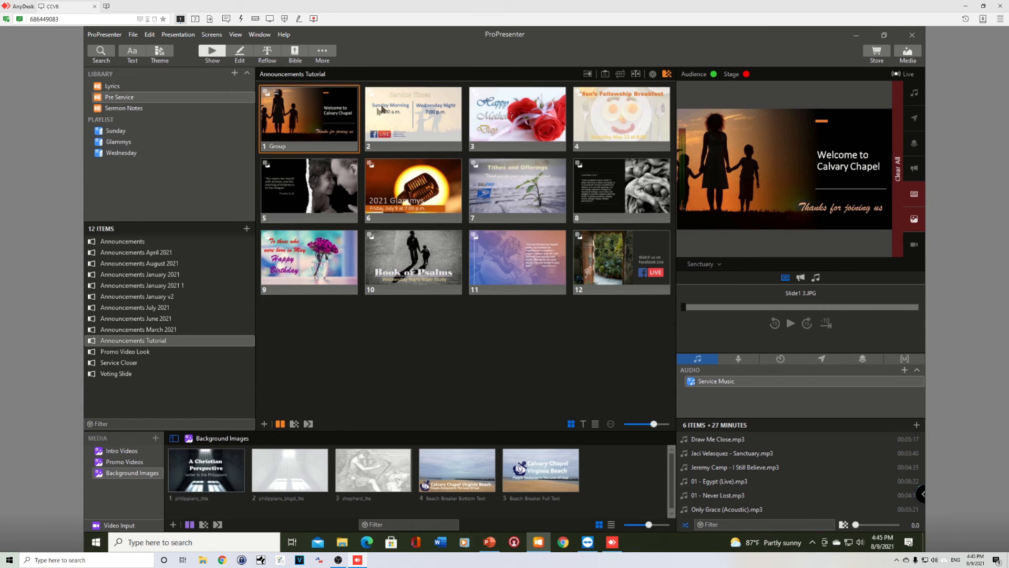
- Step through all twelve slides in order to check the transitions
left_click(406, 122)
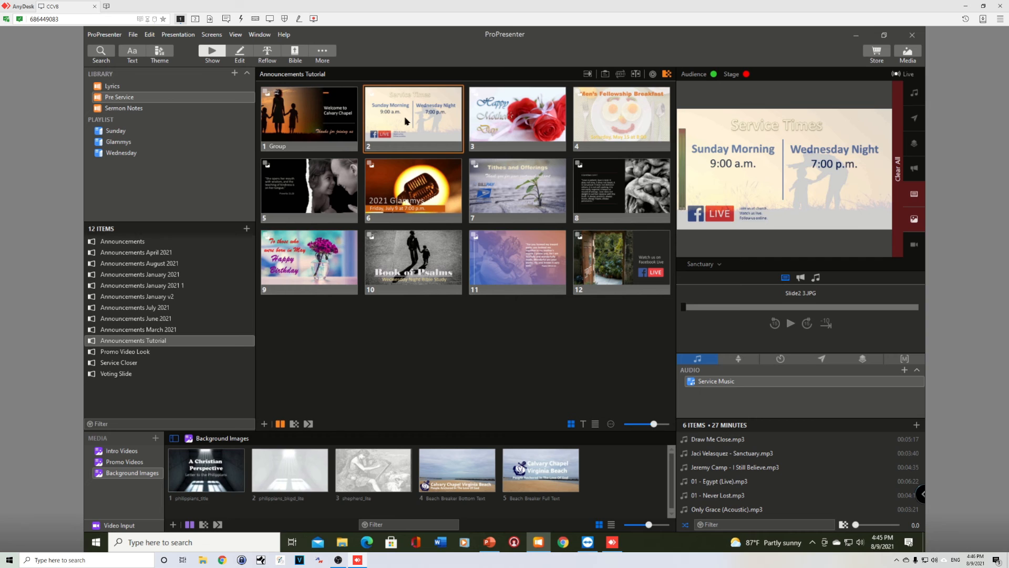
key("Left")
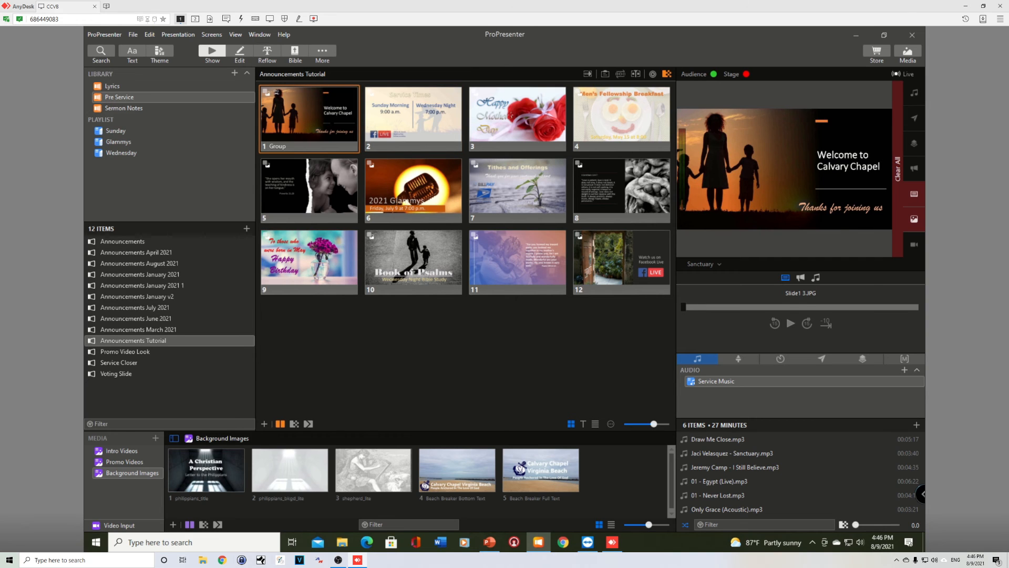
key("Right")
key("Right")
key("Right")
key("Right")
key("Right")
key("Right")
key("Right")
key("Right")
key("Right")
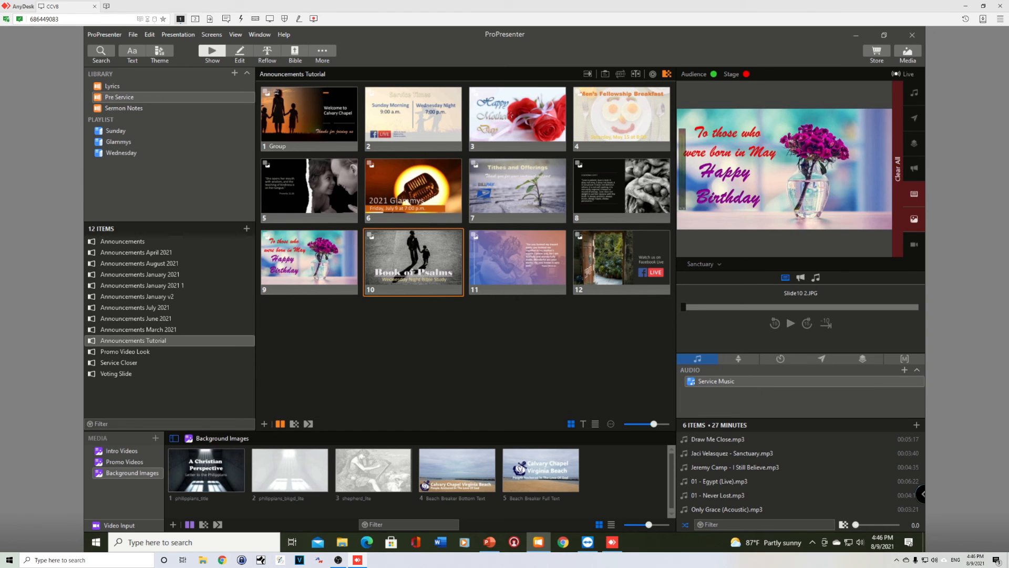
key("Right")
key("Right")
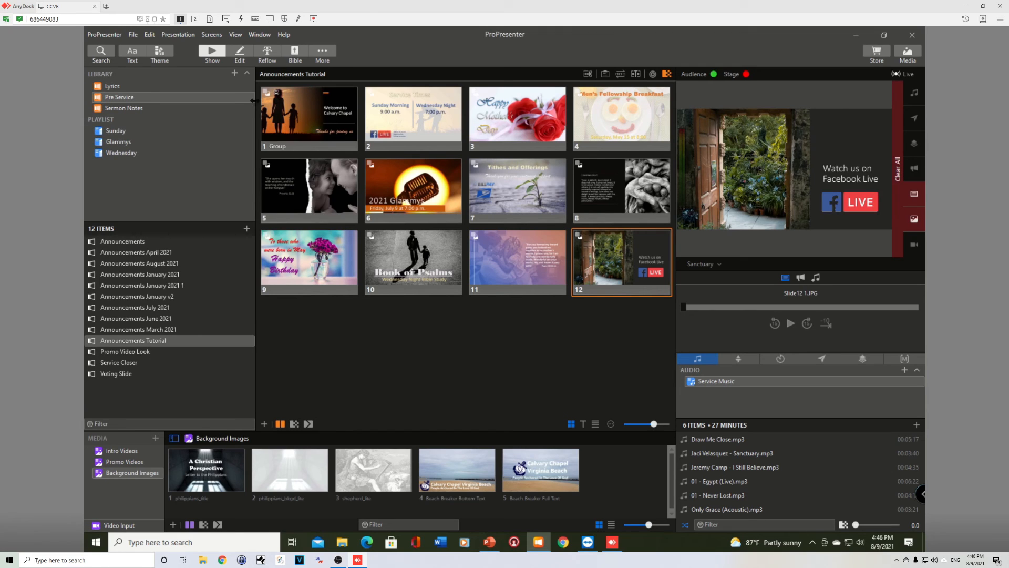
key("Right")
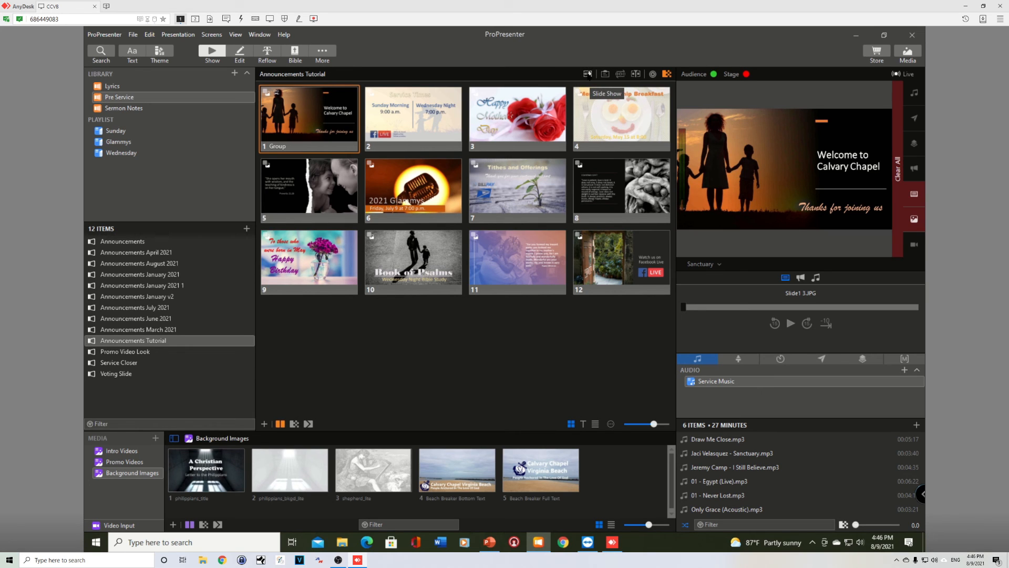
- Set the slide show to advance automatically every 10 seconds and run it from the slides
left_click(588, 74)
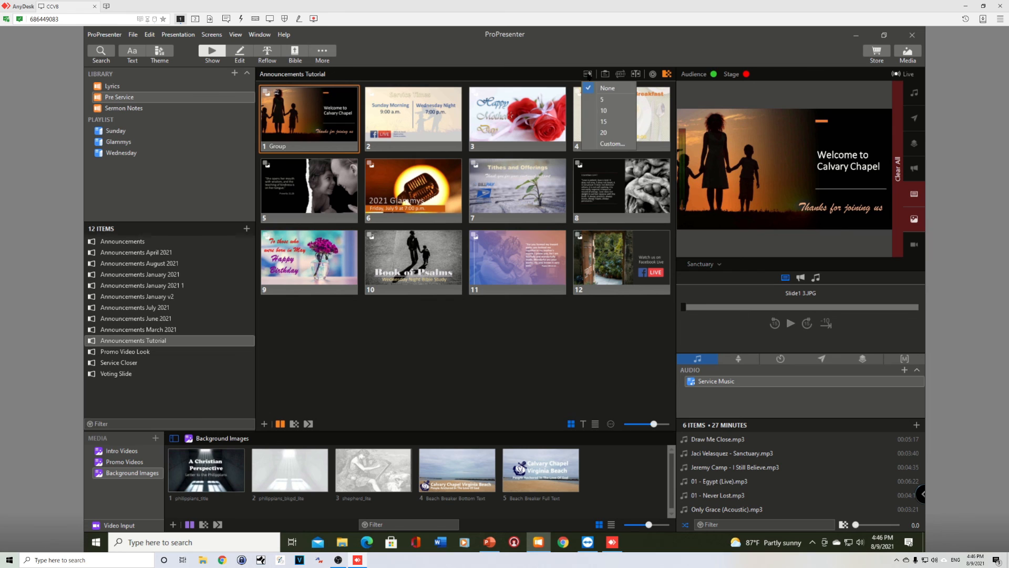
left_click(604, 111)
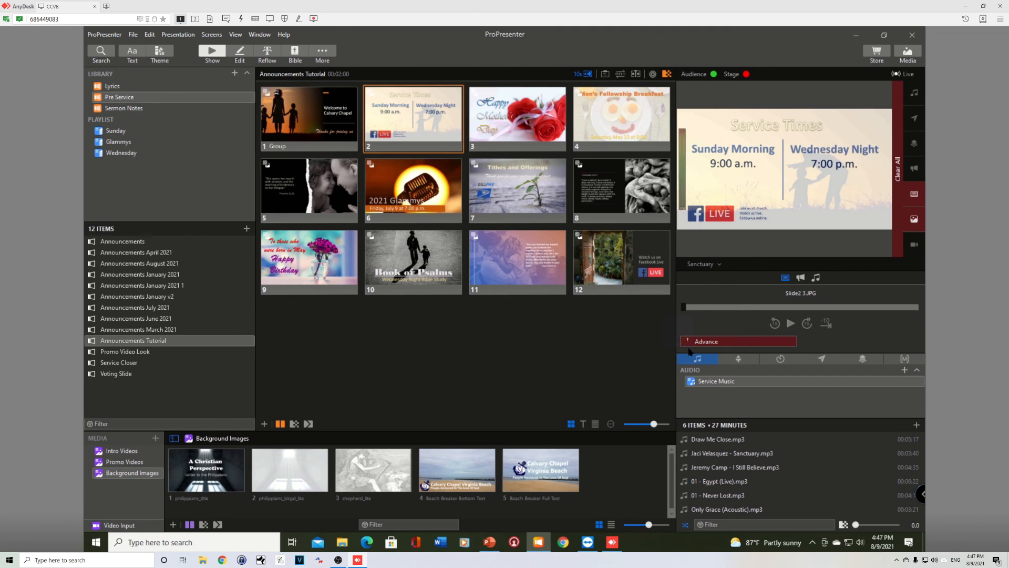
left_click(714, 343)
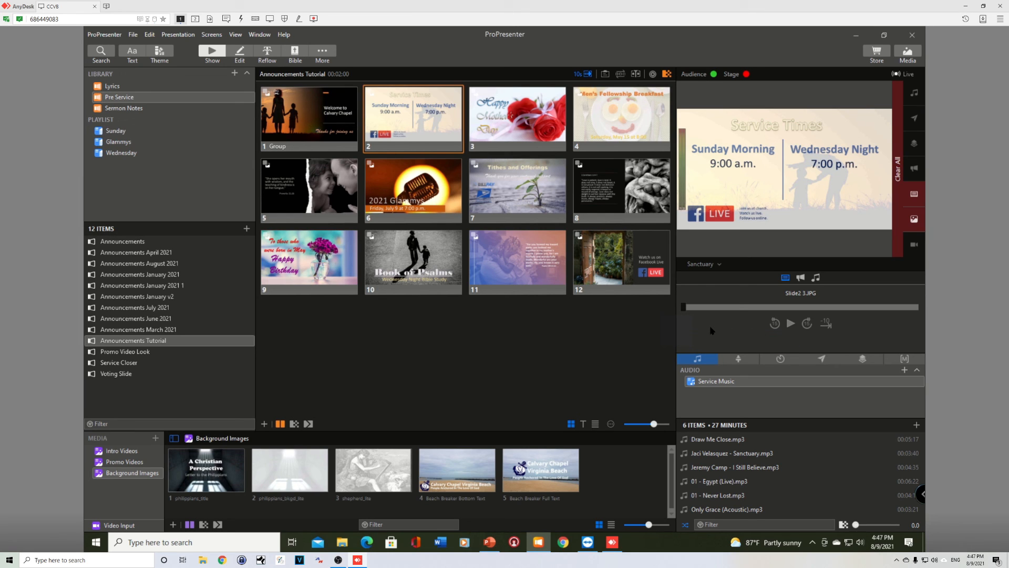
left_click(507, 119)
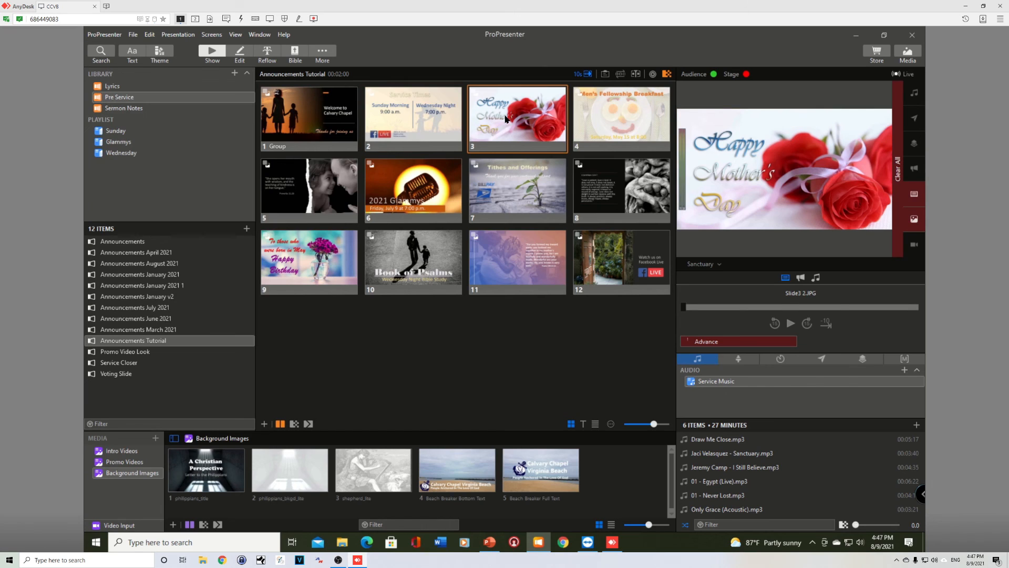
- Stop the automatic advance and restart the slide show from slide 3
left_click(714, 344)
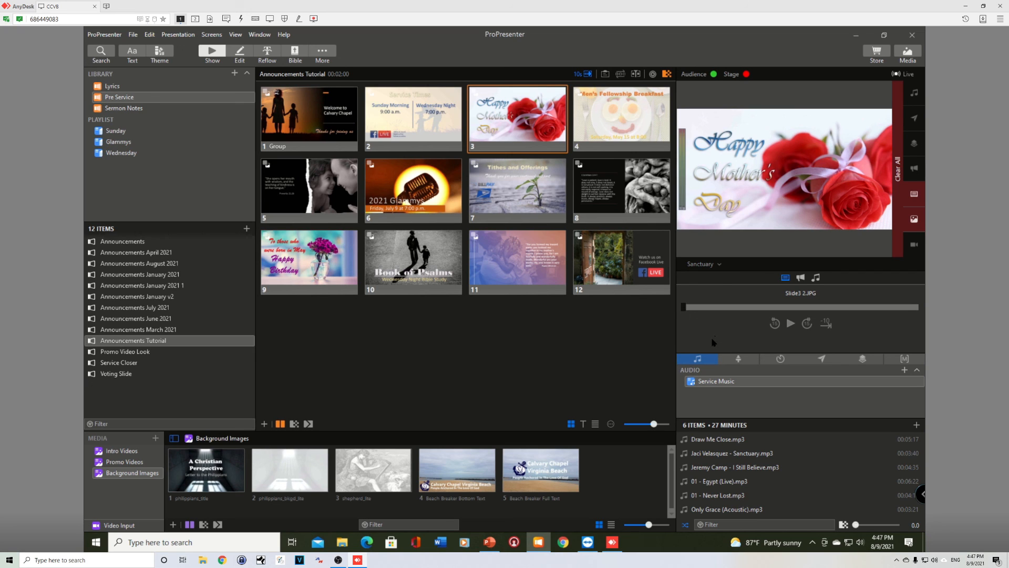
left_click(503, 118)
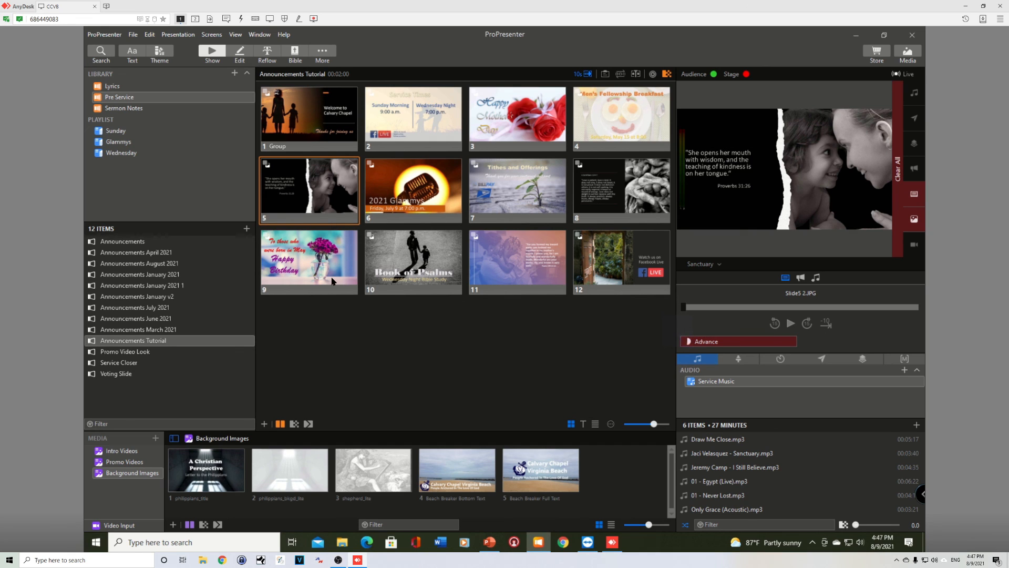
- Add the Announcements Tutorial presentation to the Sunday playlist and open that playlist
right_click(140, 341)
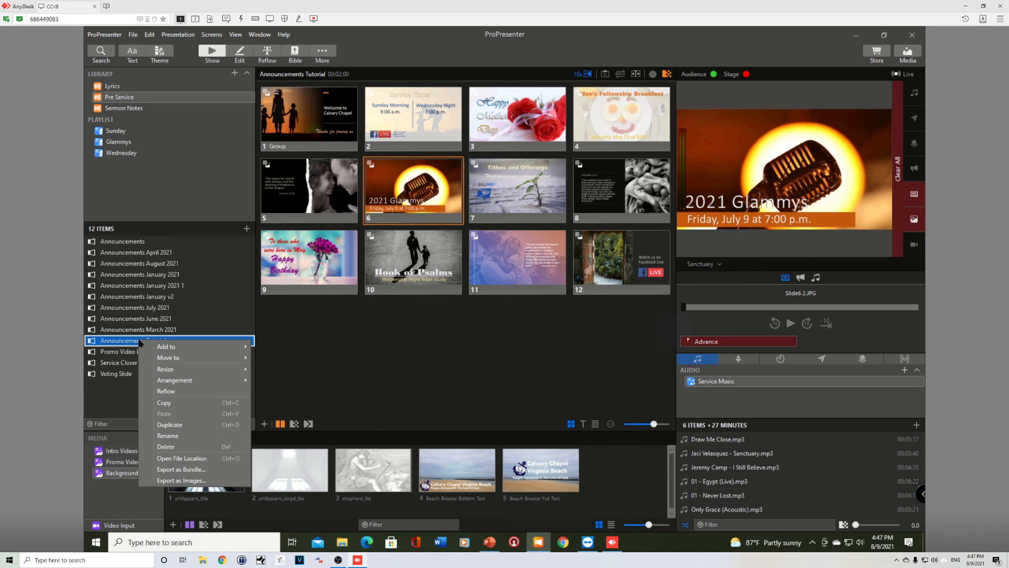
mouse_move(160, 350)
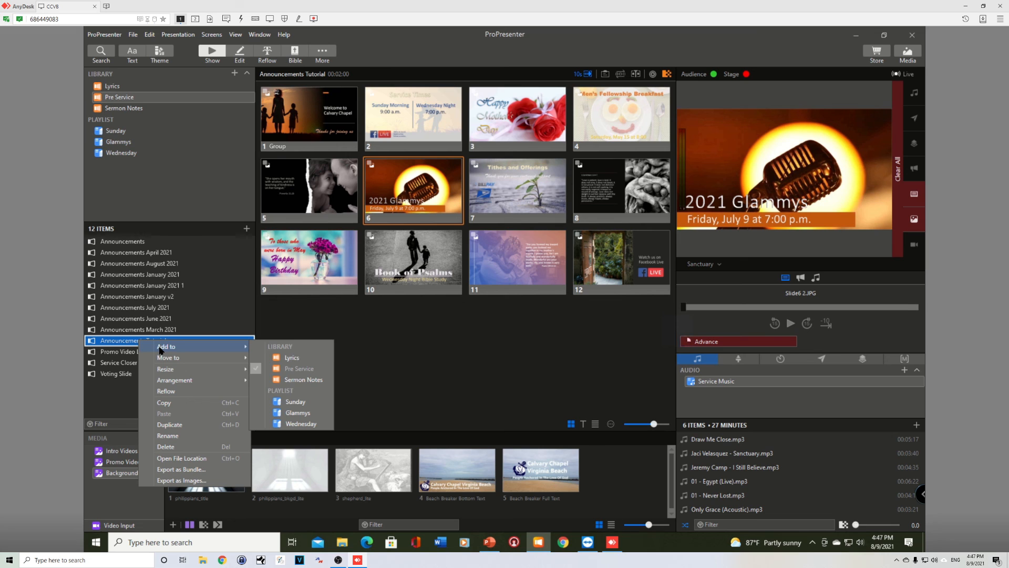
left_click(295, 403)
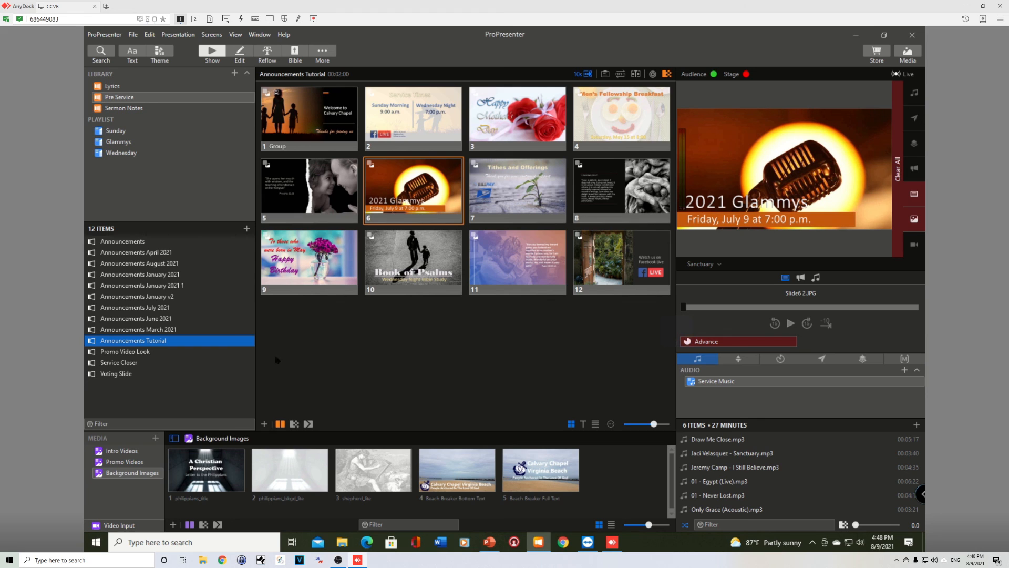
left_click(116, 131)
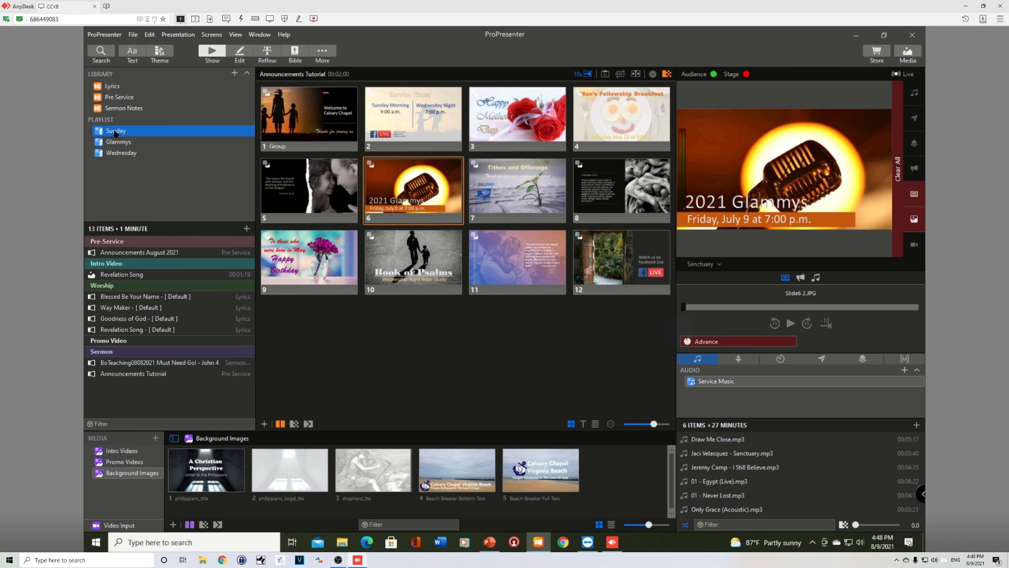
- Move Announcements Tutorial into the Pre-Service section of the Sunday playlist, then delete it from the playlist
left_click(128, 377)
left_click_drag(128, 377, 145, 261)
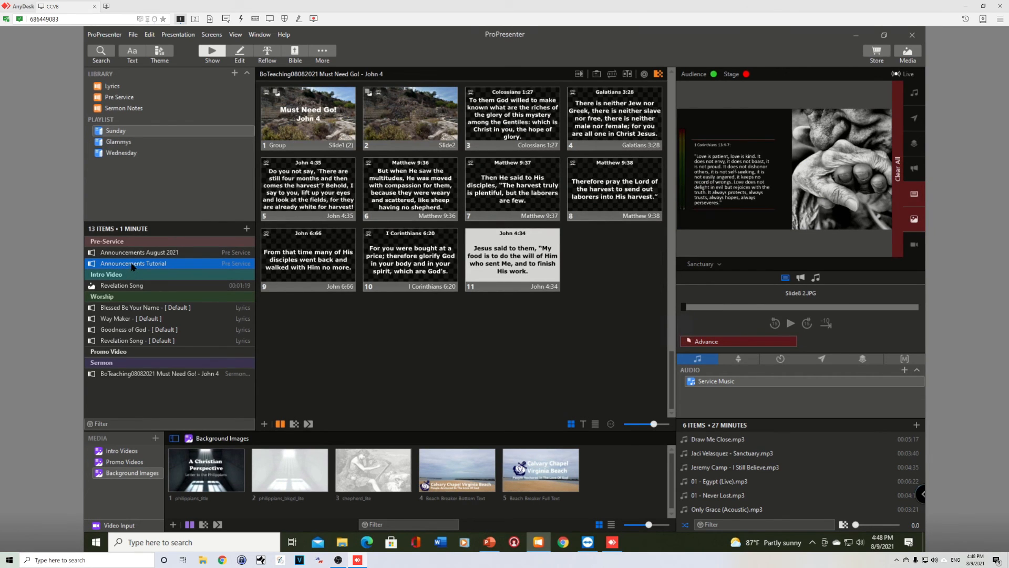
right_click(131, 265)
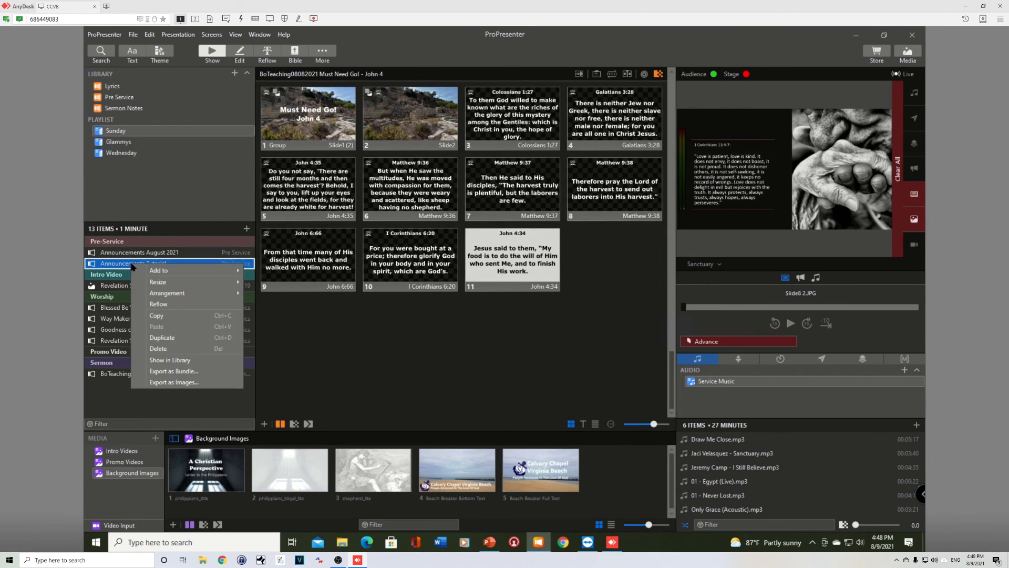
left_click(159, 349)
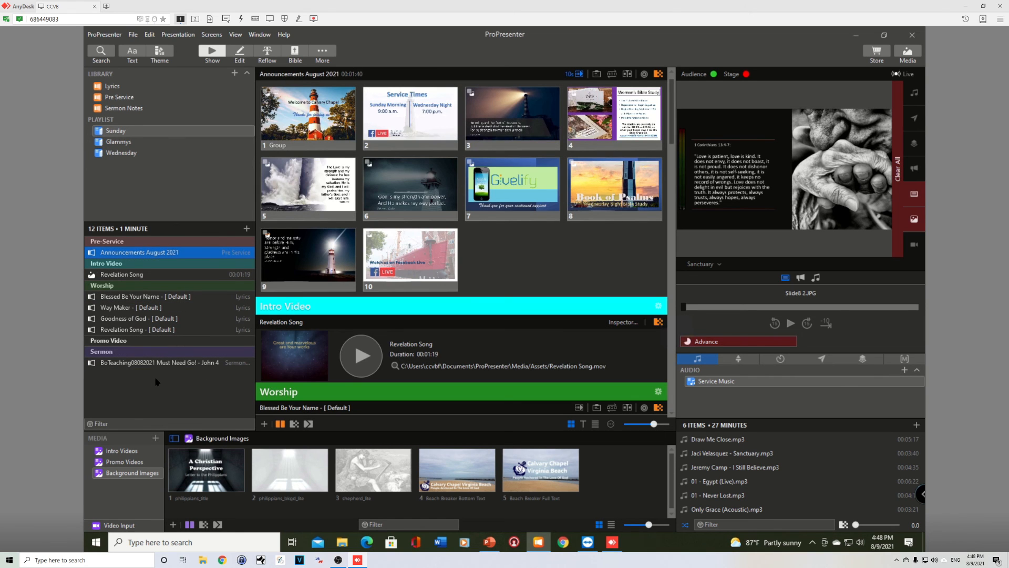